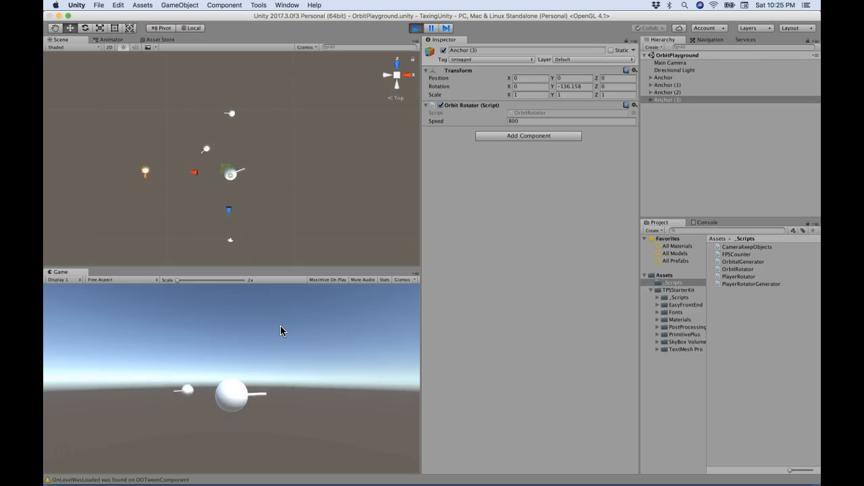
Step: Stop the running scene and change the Orbit Rotator speed of Anchor (3)
click(249, 196)
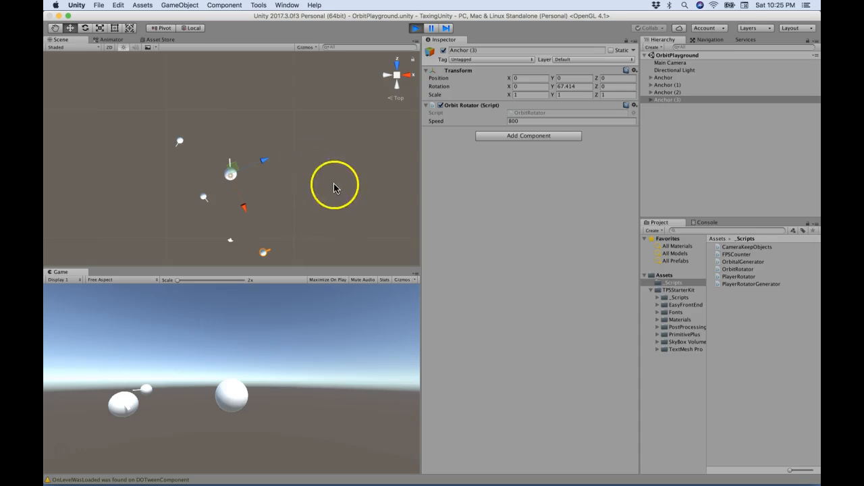
click(414, 27)
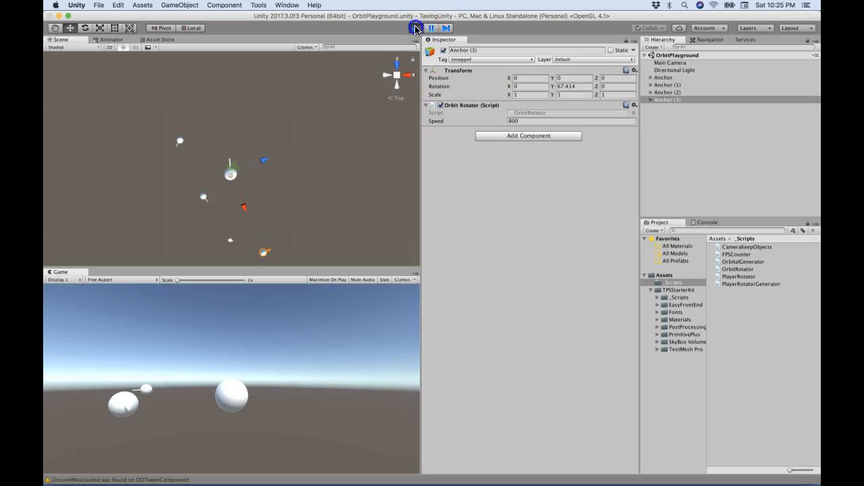
click(667, 78)
key(Down)
key(Down)
key(Down)
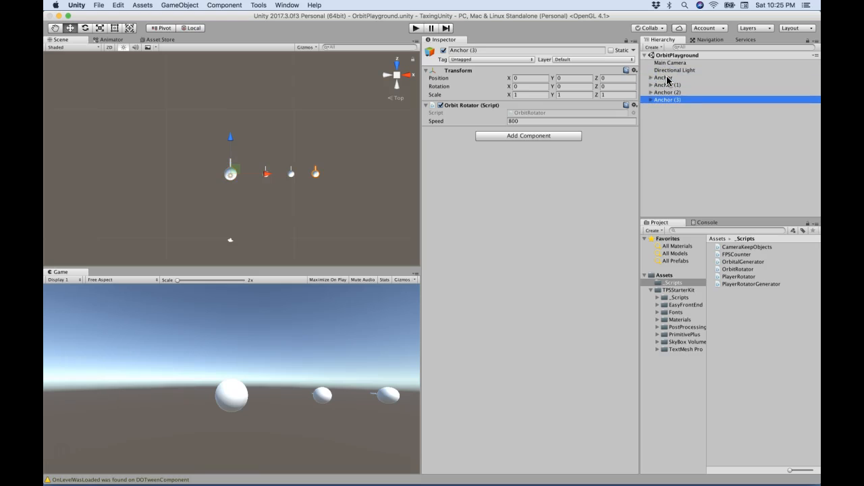
click(580, 122)
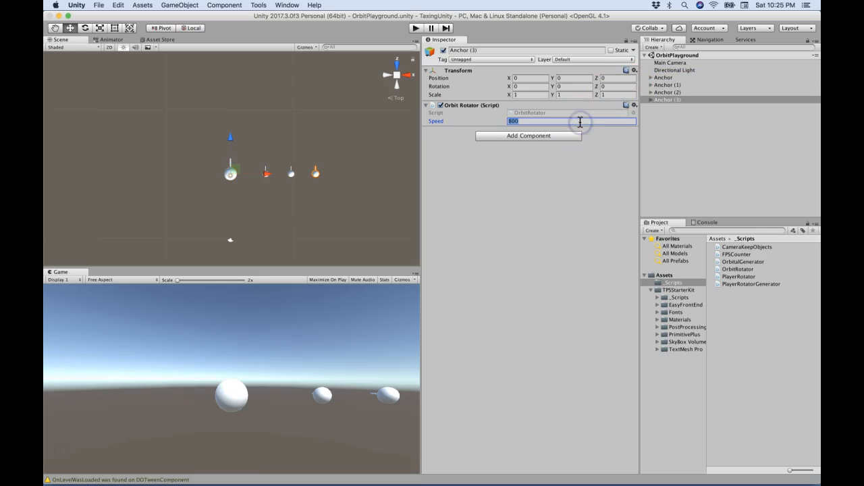
Step: Change the Orbit Rotator speeds of Anchor (2) and Anchor (1)
click(661, 92)
click(571, 123)
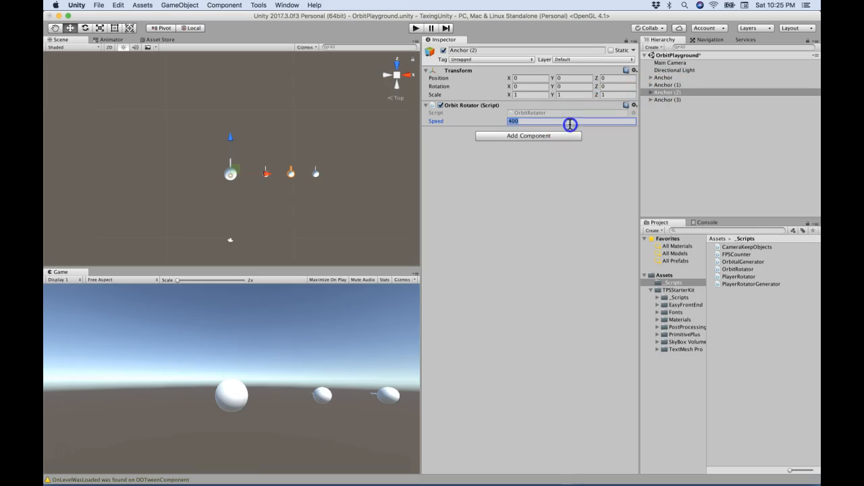
click(668, 85)
click(567, 122)
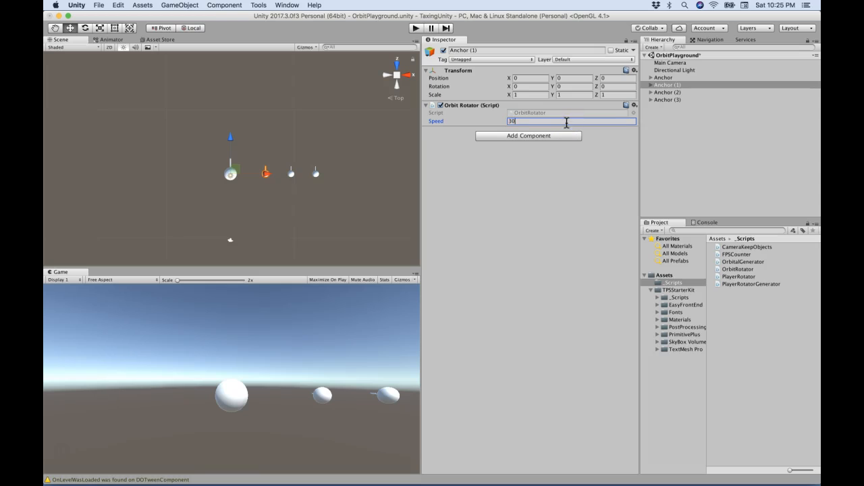
Step: Inspect the base Anchor's Orbit Rotator settings, and play the scene to check the orbit speeds before stopping it
click(664, 77)
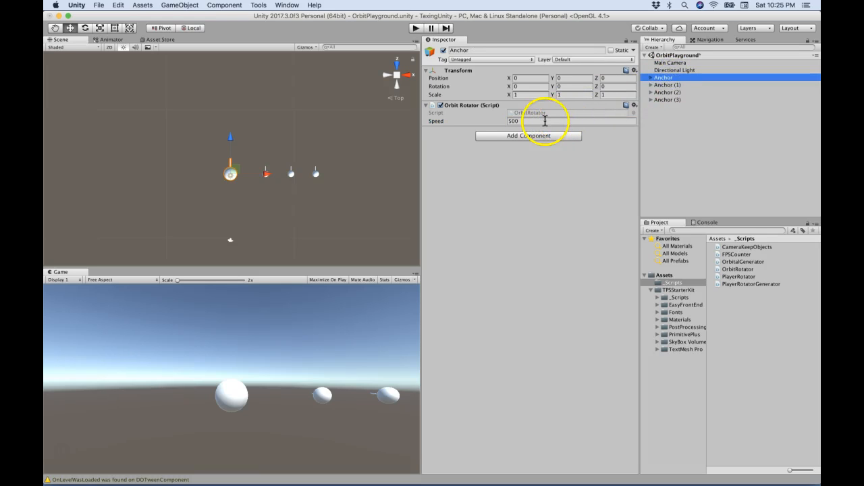
click(634, 106)
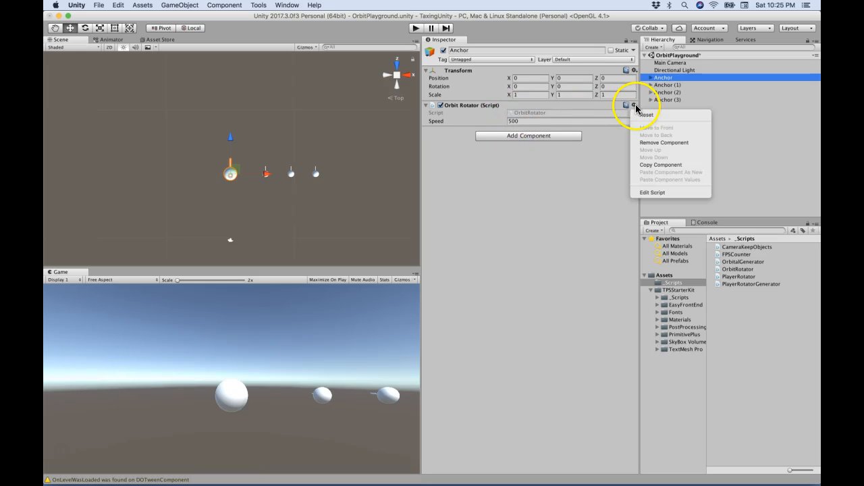
key(Escape)
click(416, 28)
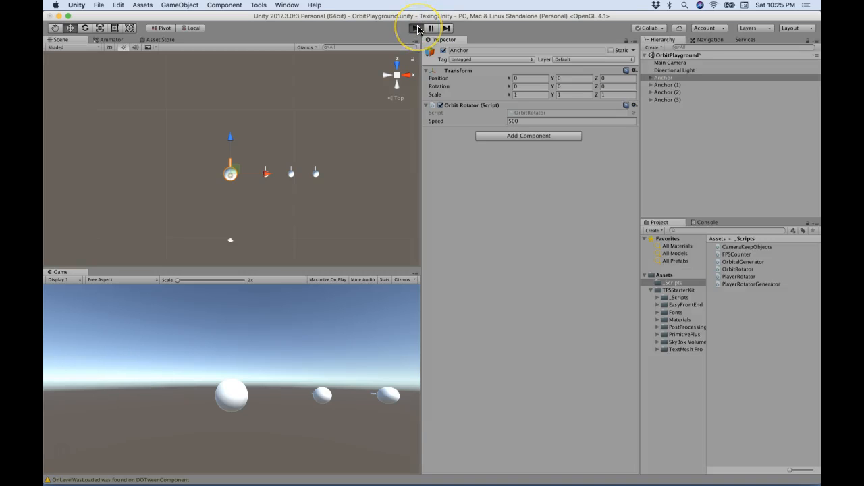
click(261, 331)
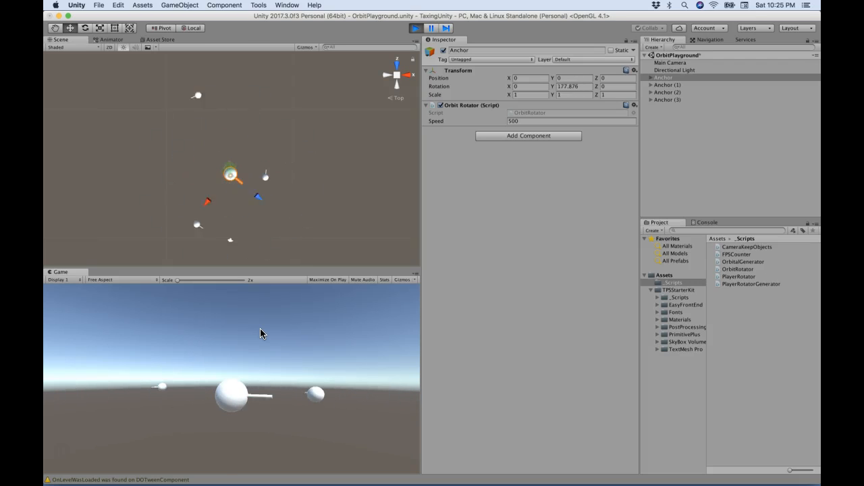
click(416, 28)
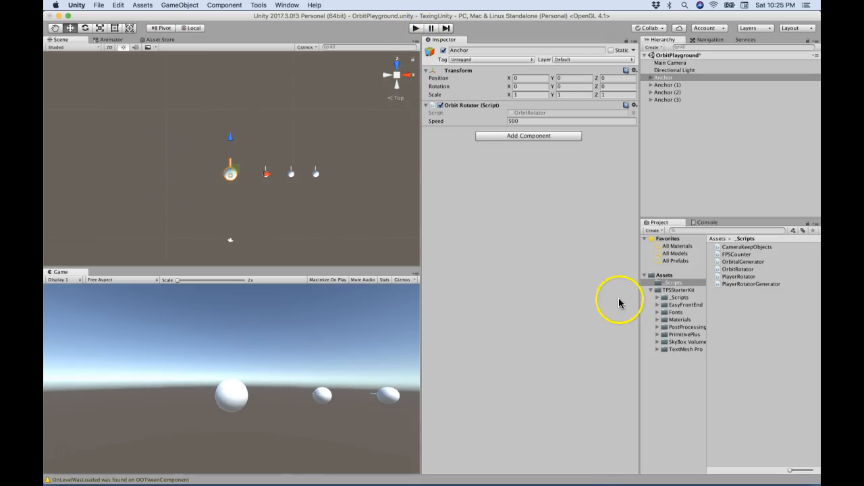
Step: Open the scene's Lighting settings
click(287, 4)
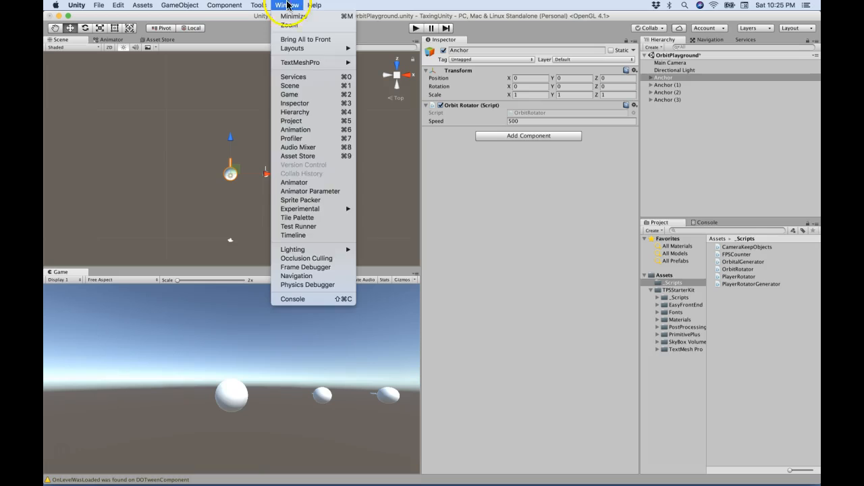
mouse_move(325, 253)
click(376, 250)
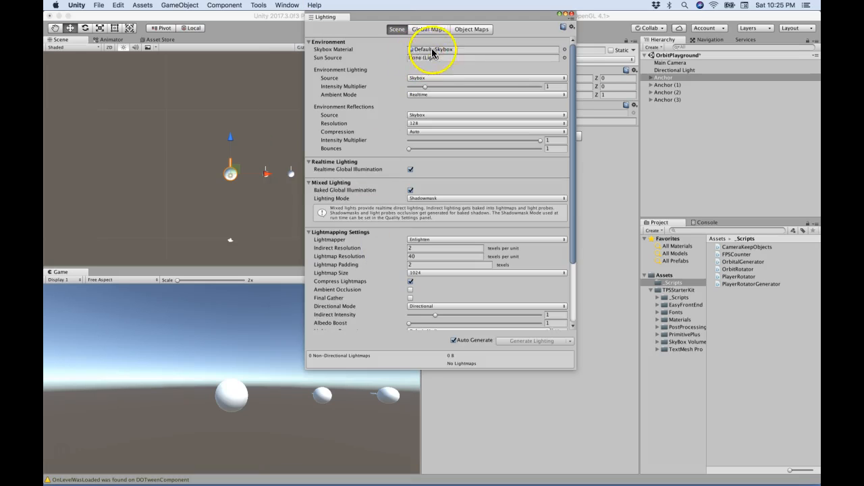
Step: Try the UVChecker material as the scene's skybox
click(565, 49)
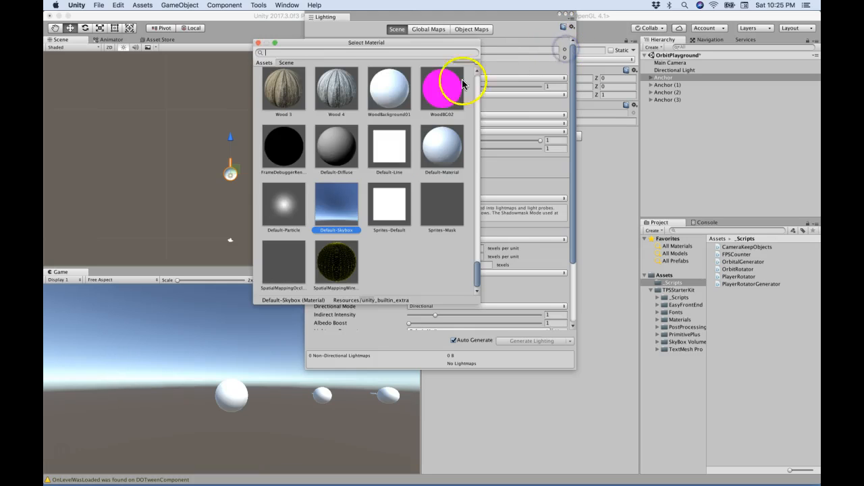
scroll(384, 148, up, 5)
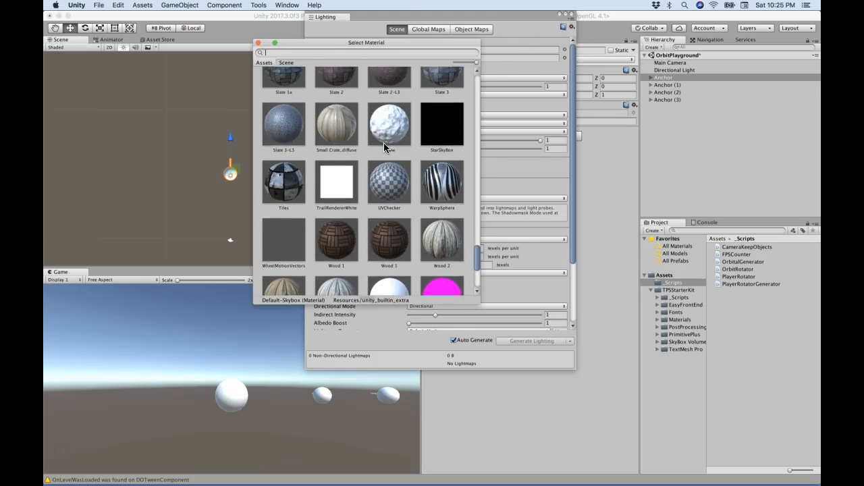
click(388, 205)
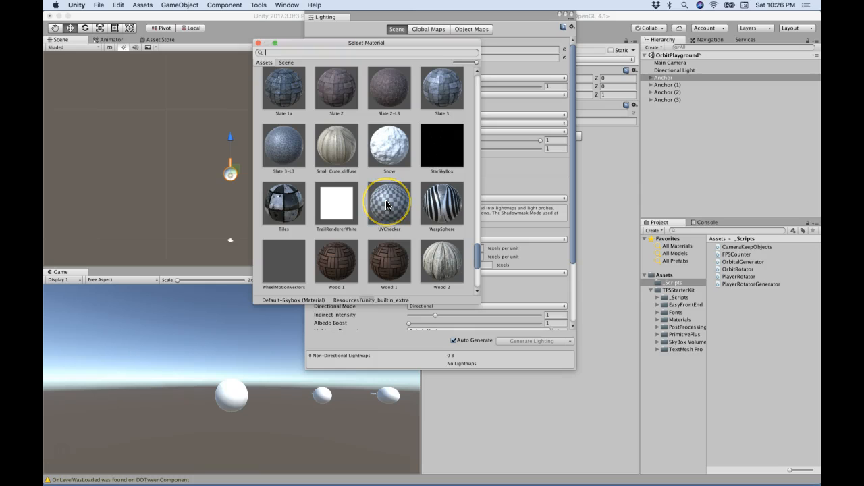
click(390, 201)
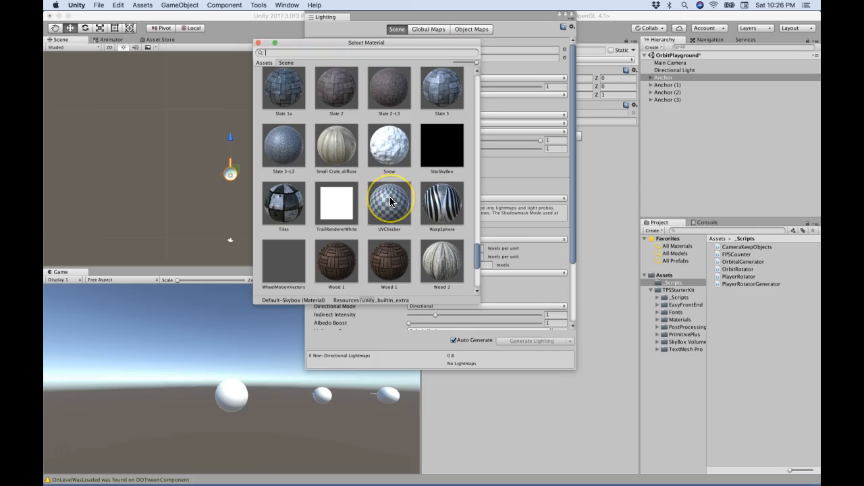
double_click(390, 201)
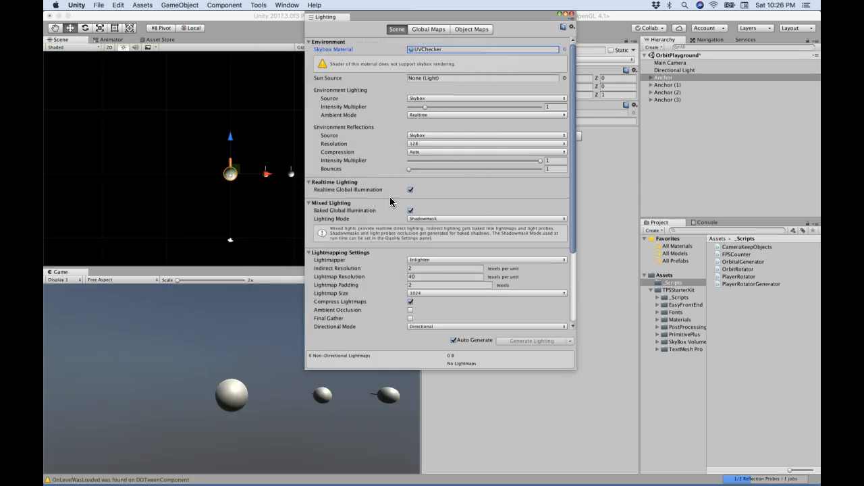
Step: Set the scene's skybox material to the space material DSGWP
click(564, 49)
scroll(383, 159, down, 10)
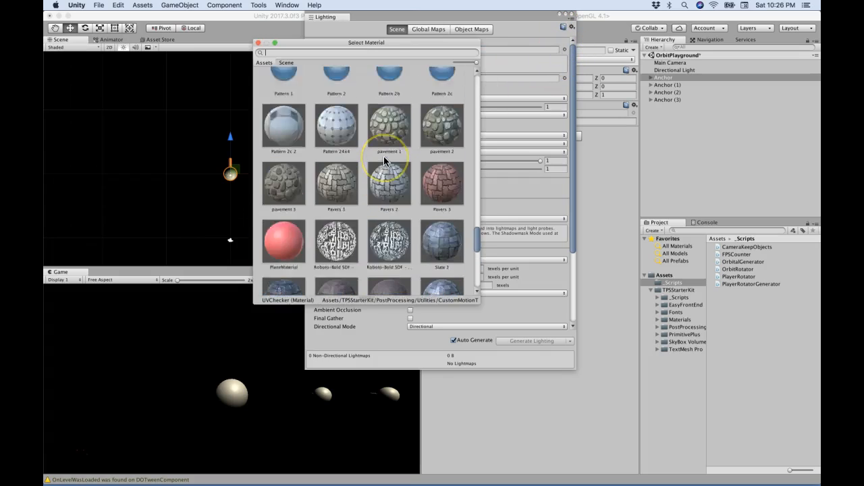
scroll(384, 161, up, 5)
click(384, 154)
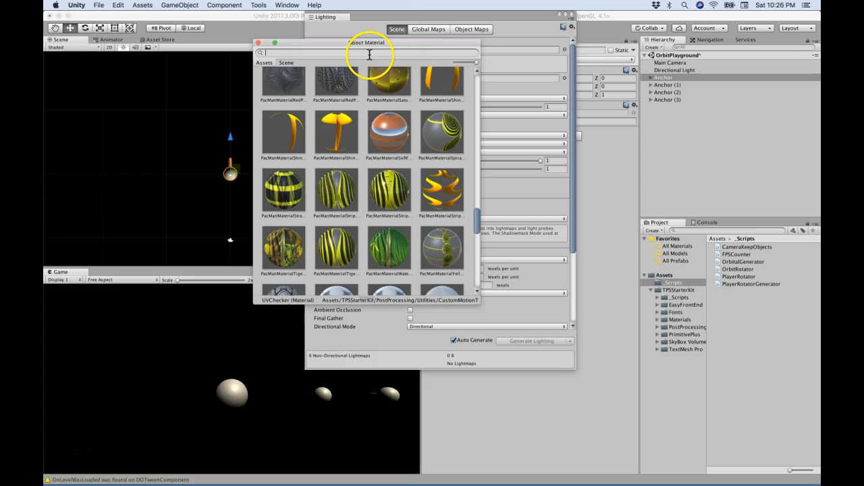
scroll(340, 159, up, 10)
scroll(341, 164, down, 3)
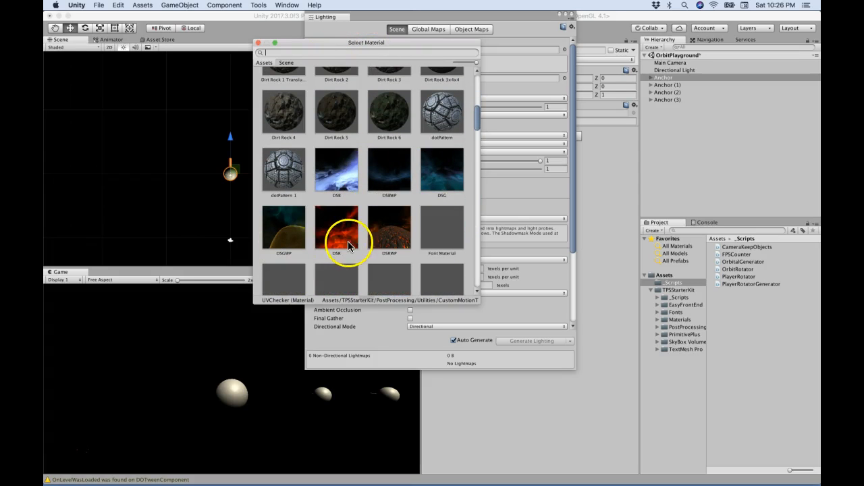
double_click(284, 232)
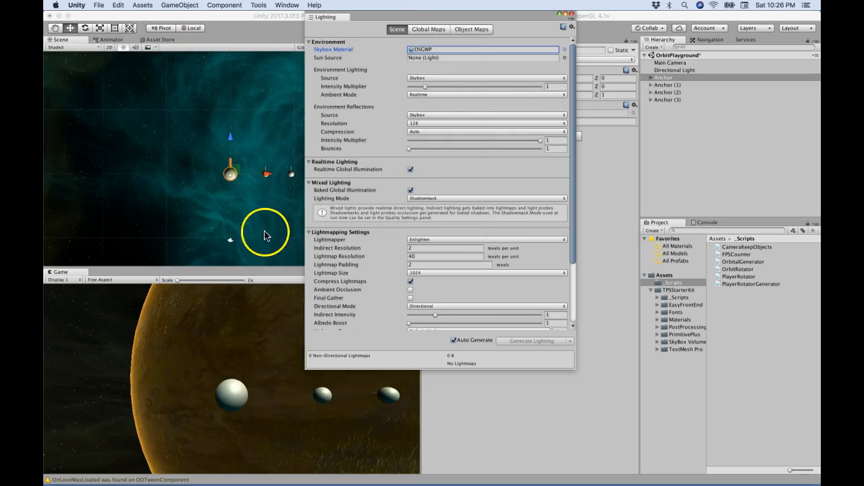
Step: Switch to the web browser and open the Unity Asset Store in a new tab
key(super+Tab)
key(super+Tab)
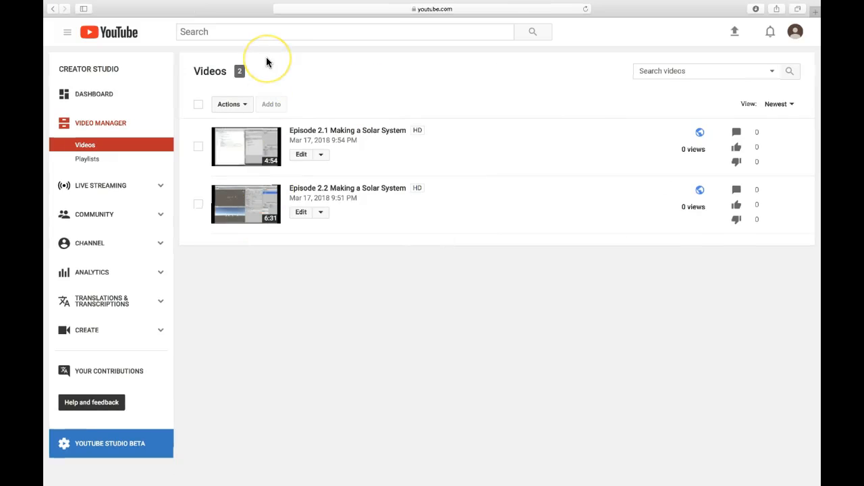
key(super+t)
text(asset)
key(Return)
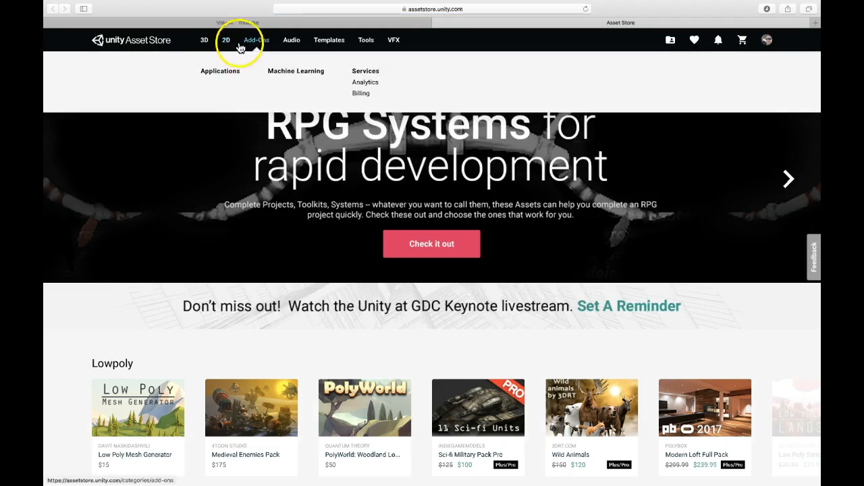
Step: Search the Asset Store for "skybox vol 2" and open the Skybox Volume 2 (Nebula) page
mouse_move(201, 46)
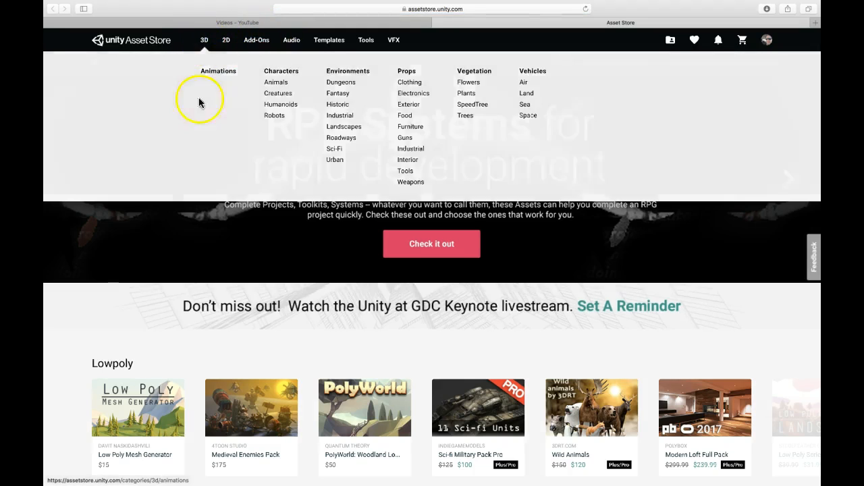
click(239, 66)
text(sky)
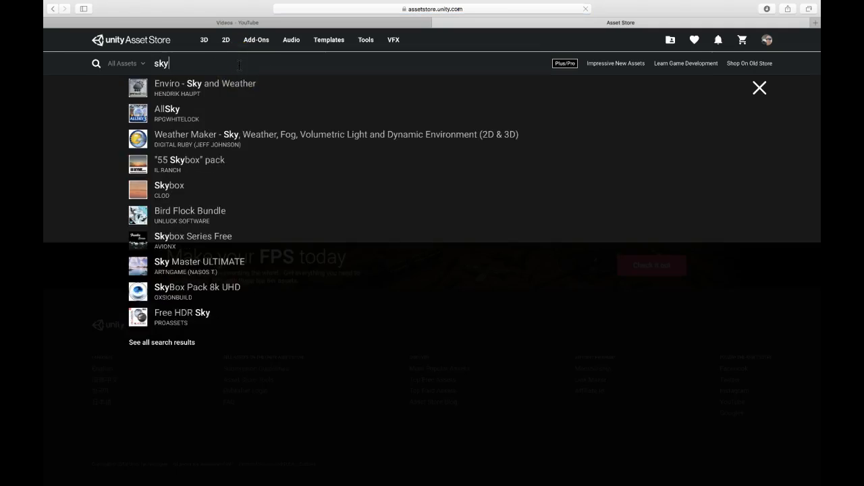
text(box vol 2)
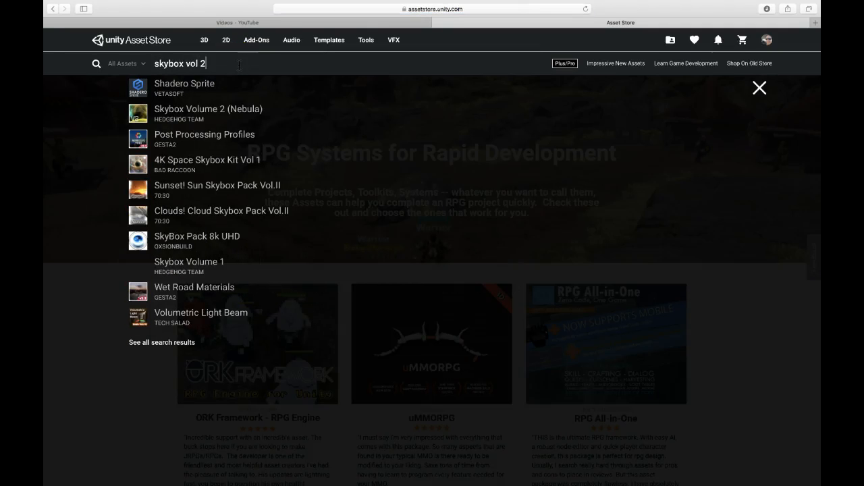
click(218, 115)
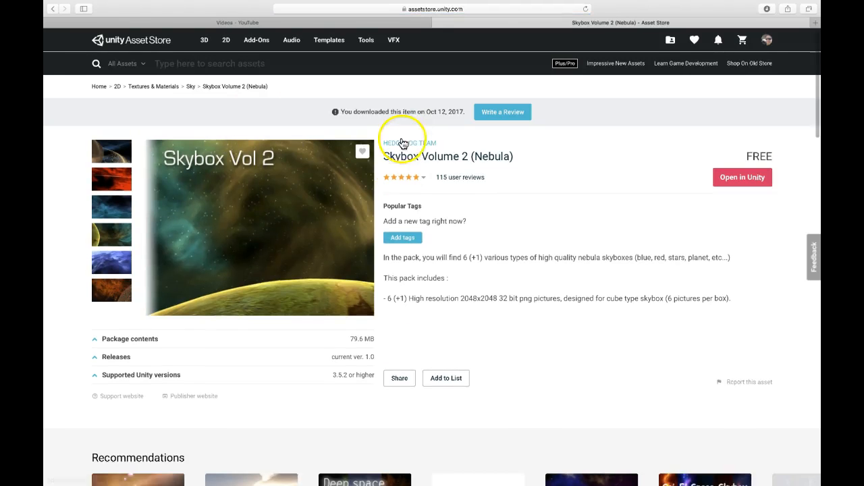
Step: Examine the skybox package's web address, description and recommended assets
click(471, 9)
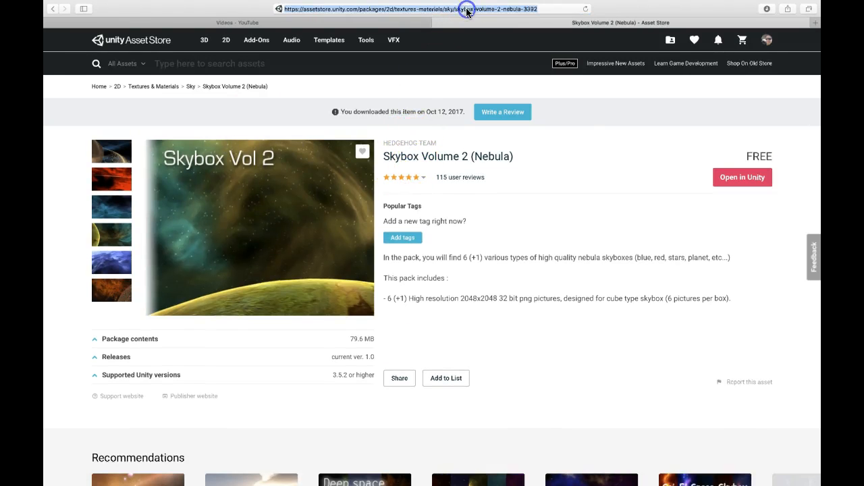
click(702, 195)
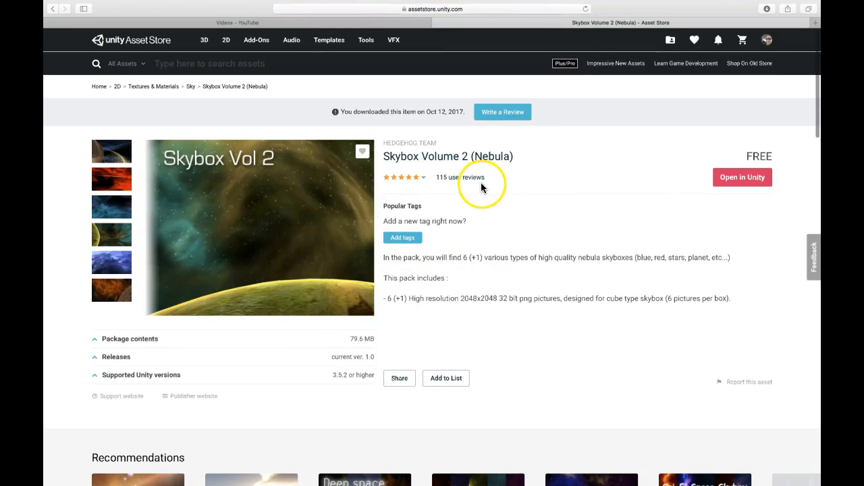
scroll(432, 293, down, 3)
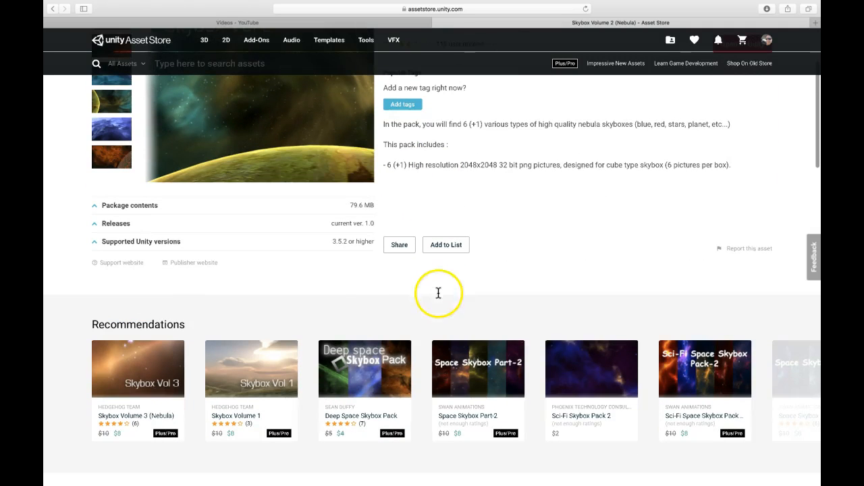
Step: Return to Unity and close the Lighting settings window
key(super+Tab)
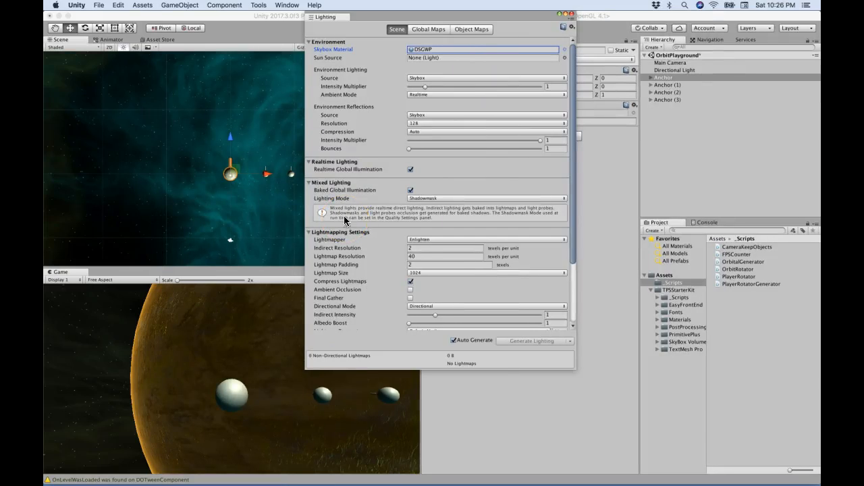
click(572, 17)
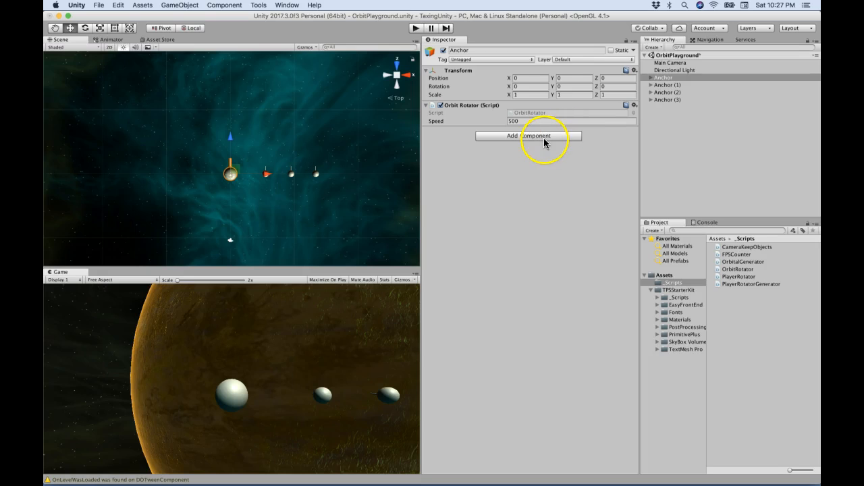
Step: Create a folder named _Materials directly inside the project's Assets folder
click(665, 276)
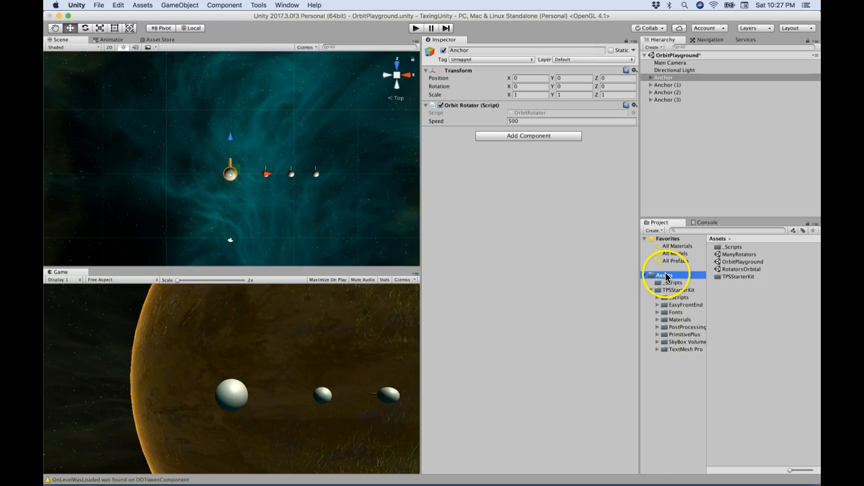
right_click(667, 274)
mouse_move(675, 279)
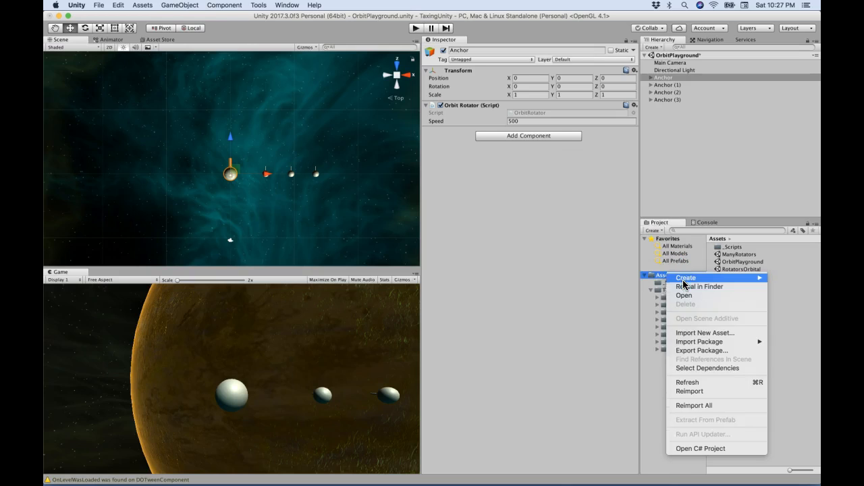
click(640, 160)
text(_Materials)
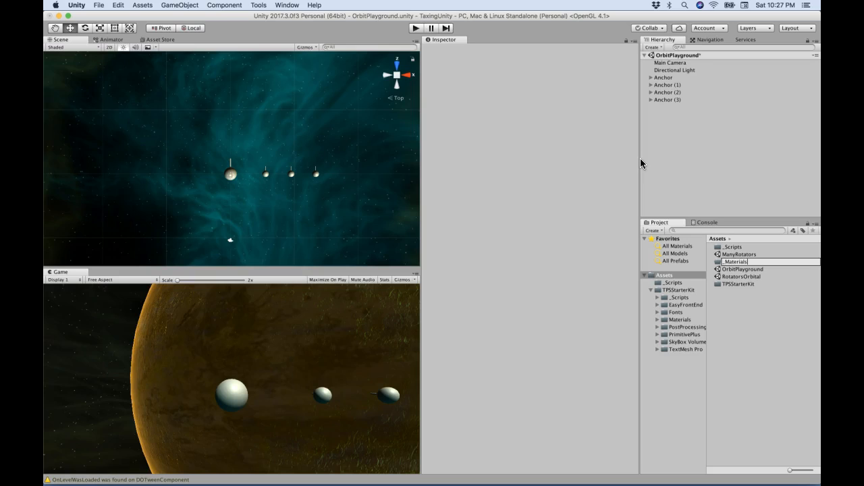
key(Return)
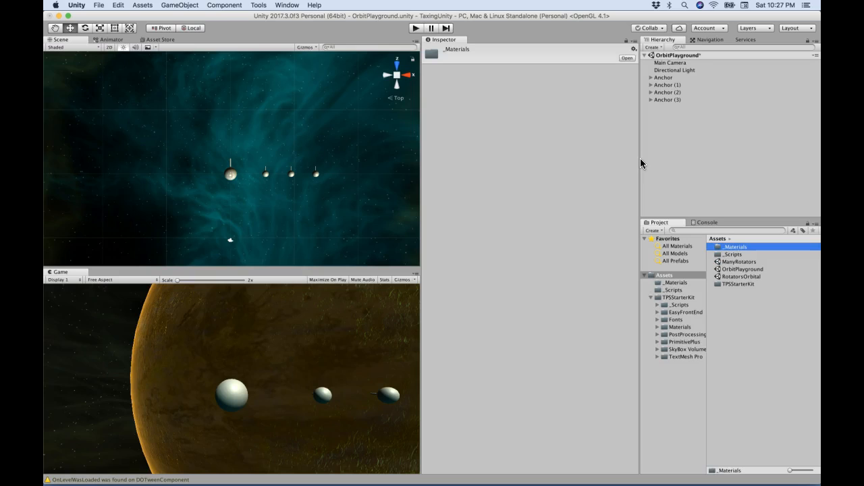
Step: Create a new material named Sun inside the _Materials folder
click(673, 283)
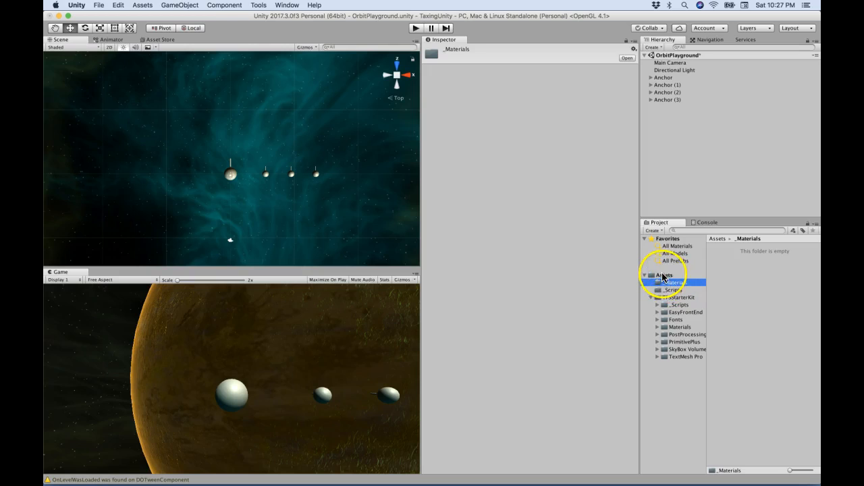
click(652, 230)
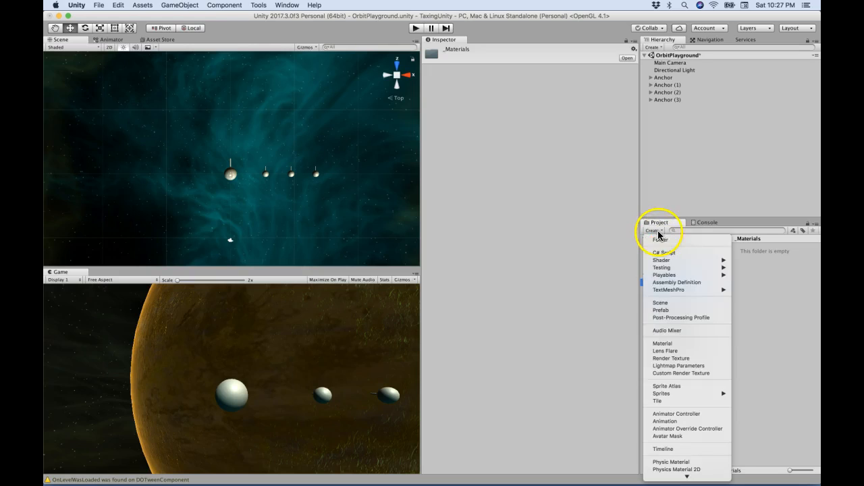
click(673, 344)
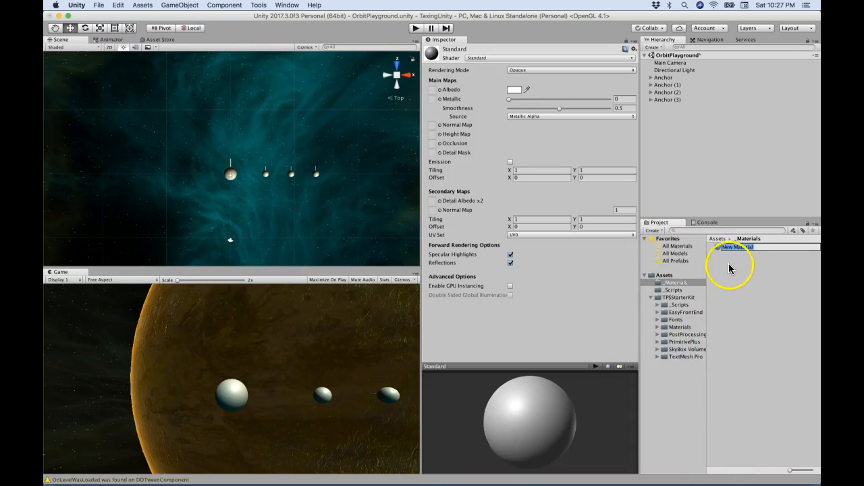
text(Sun)
key(Return)
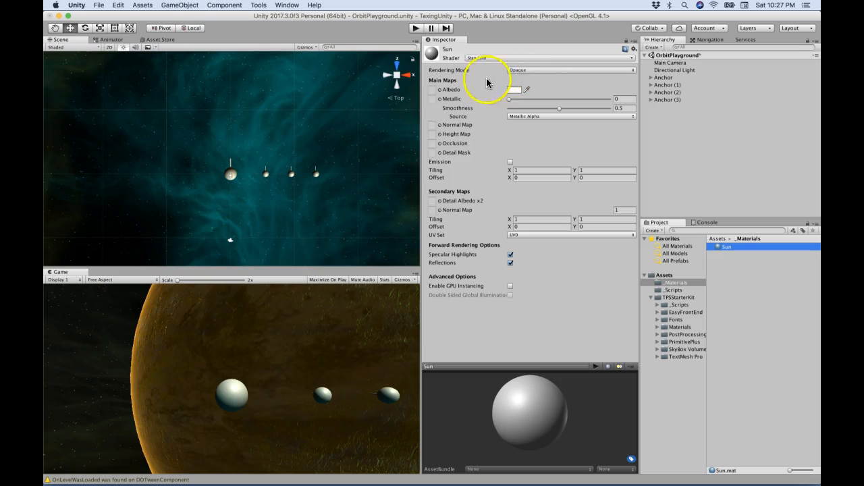
Step: Set the Sun material's albedo color to bright yellow, hex FBFF00FF
click(514, 89)
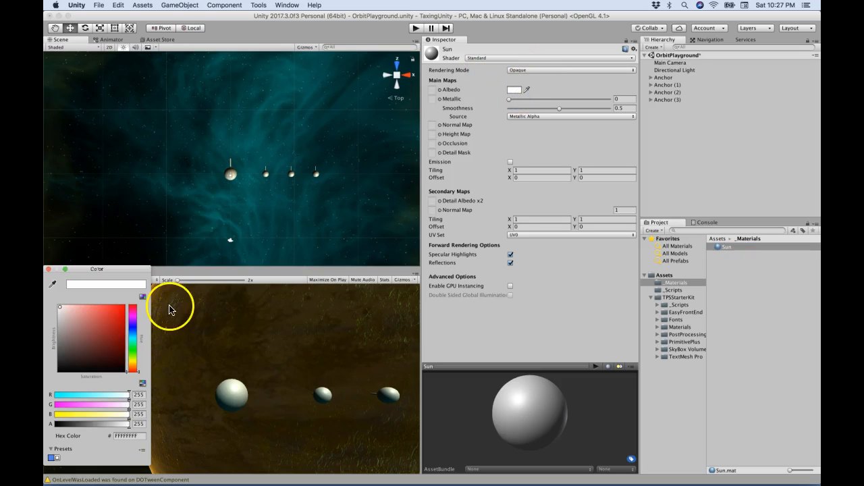
click(133, 361)
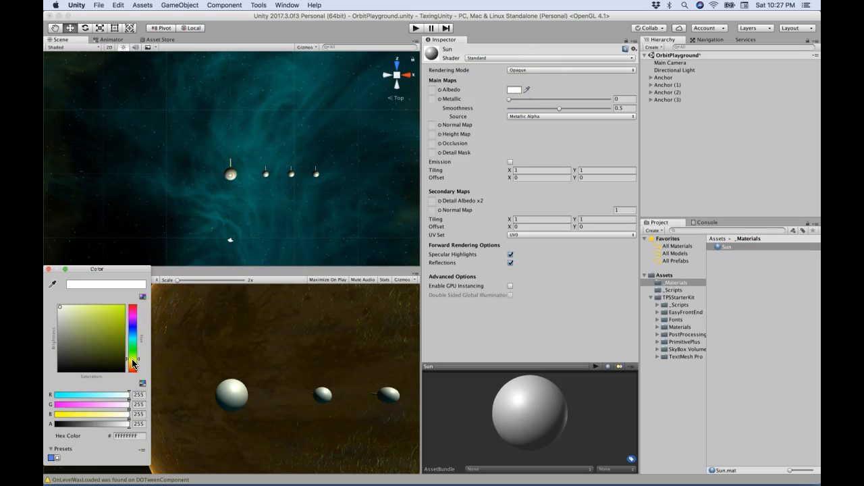
drag(132, 360, 133, 362)
drag(106, 331, 178, 270)
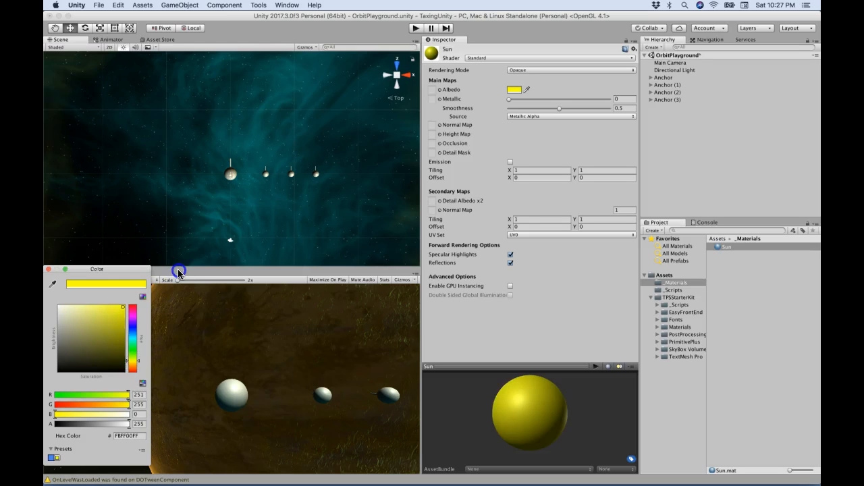
click(49, 270)
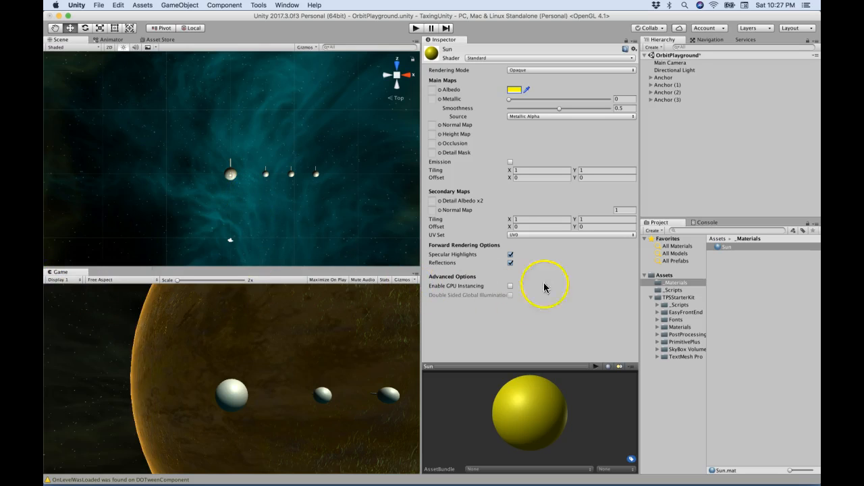
Step: Rename the first Anchor object as Sun and apply the Sun material to its child sphere
click(667, 78)
click(667, 78)
text(Sun)
key(Return)
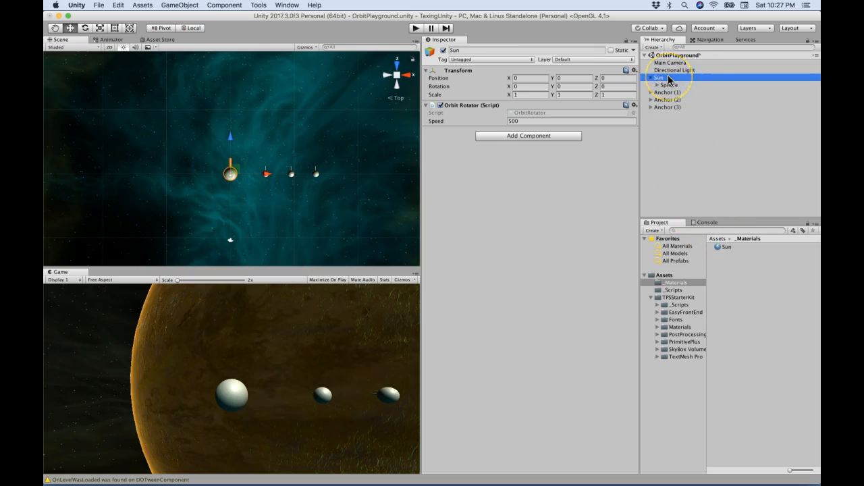
key(Down)
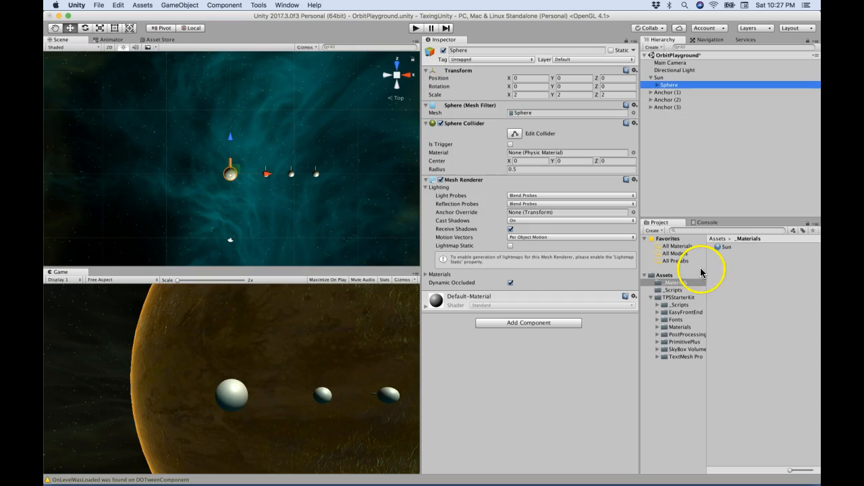
drag(727, 250, 538, 383)
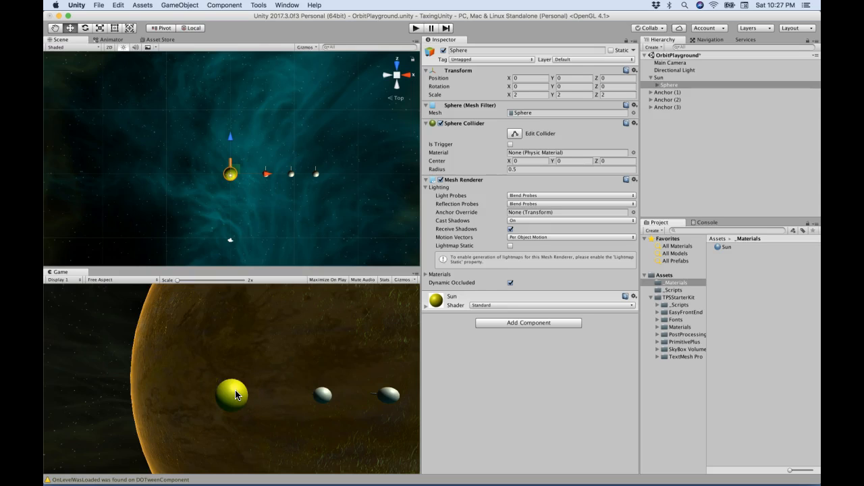
Step: Duplicate the sphere under Anchor (1), together with its cylinder, within the same anchor
click(664, 78)
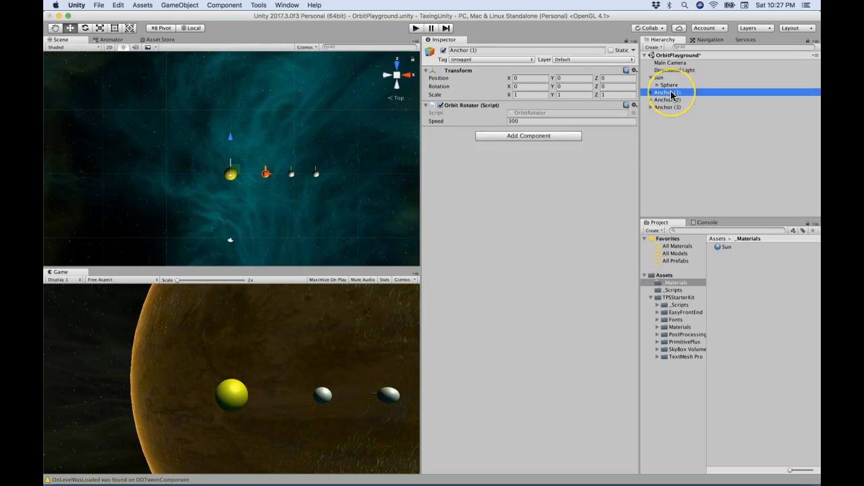
click(672, 93)
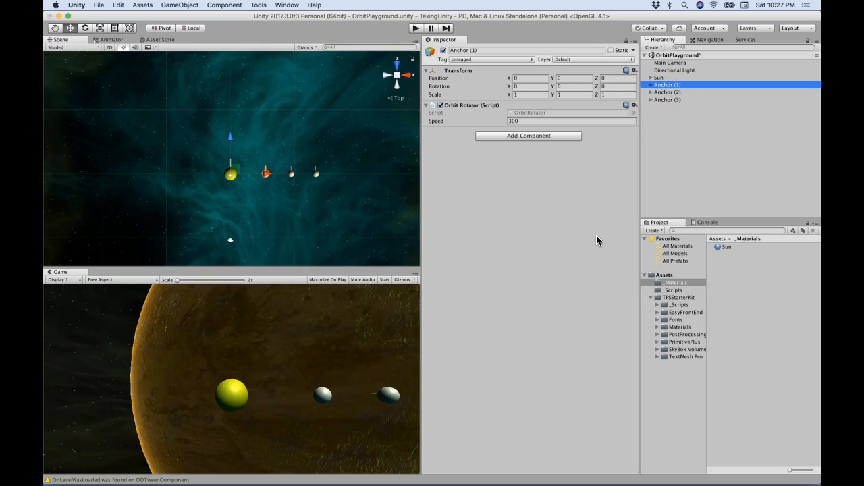
scroll(301, 159, up, 5)
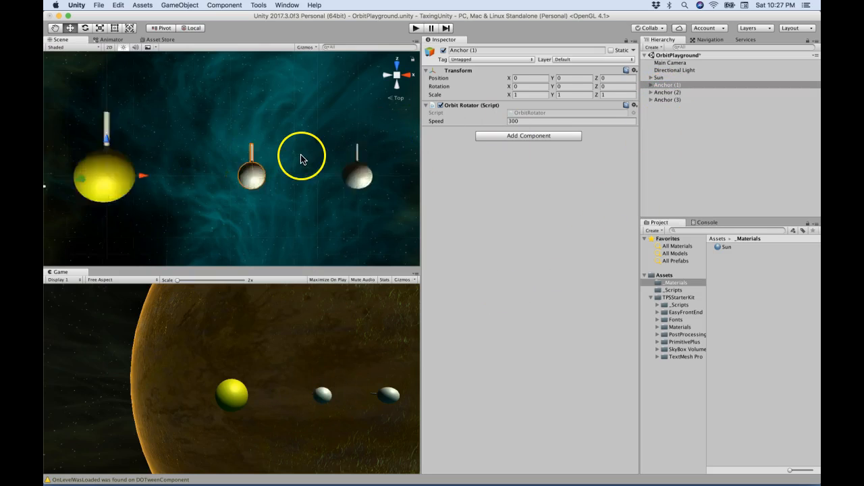
scroll(270, 172, up, 3)
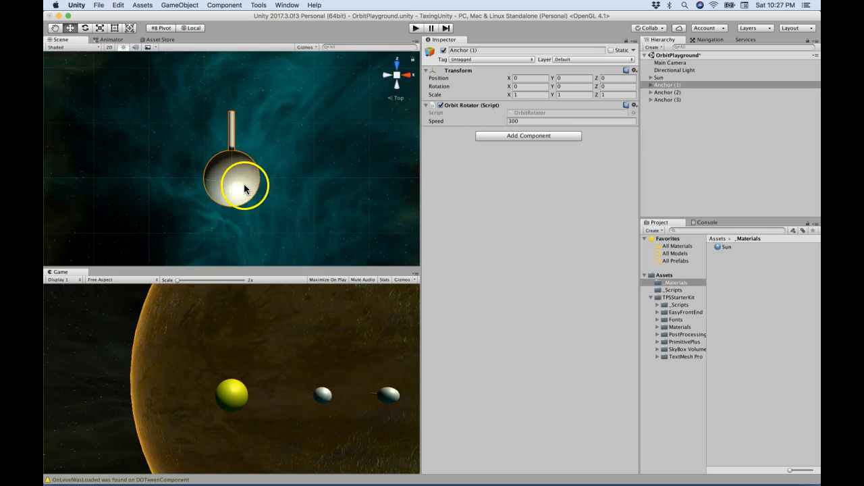
click(684, 85)
key(Right)
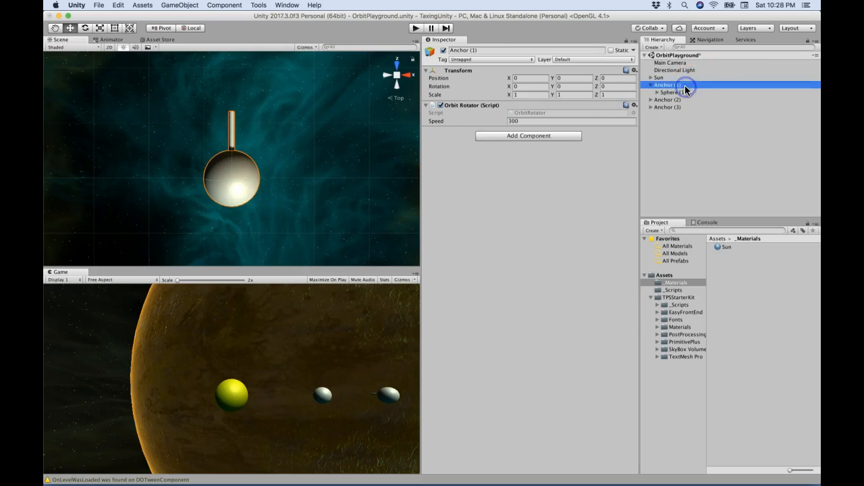
key(Down)
key(Right)
key(Left)
key(Right)
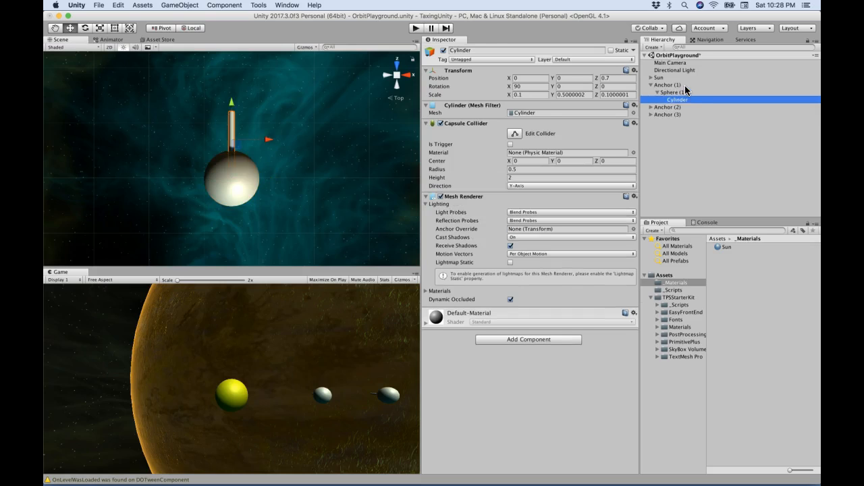
key(ctrl+d)
key(Down)
key(Right)
key(Up)
key(Right)
key(Down)
key(Left)
key(Up)
key(Up)
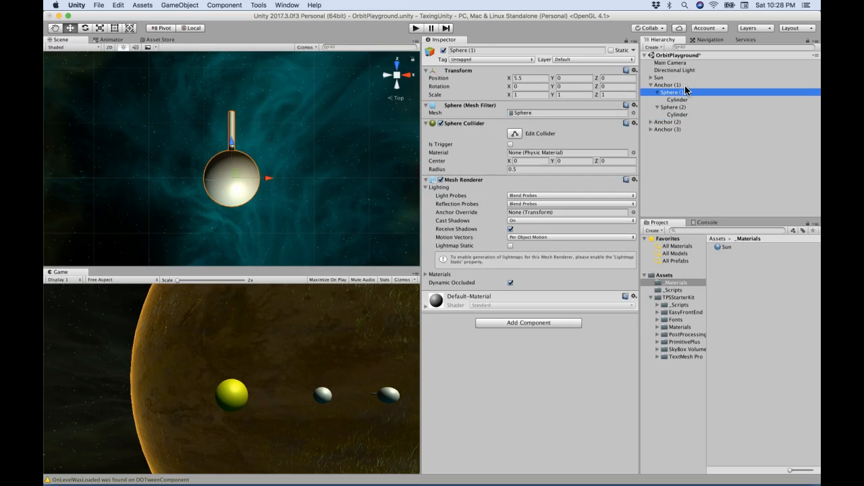
Step: Delete the Cylinder child from the duplicated sphere, Sphere (2)
key(Down)
key(Down)
key(Down)
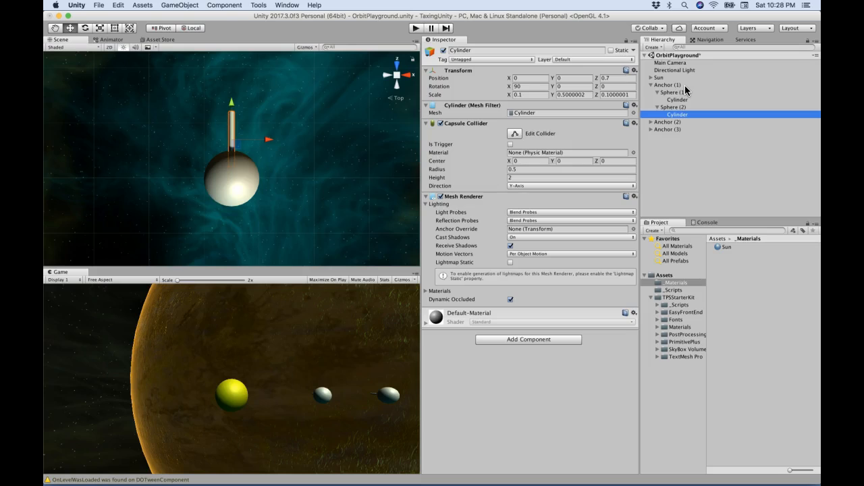
key(super+BackSpace)
Step: Scale Sphere (2) to 0.9 on the X, Y and Z axes
click(682, 109)
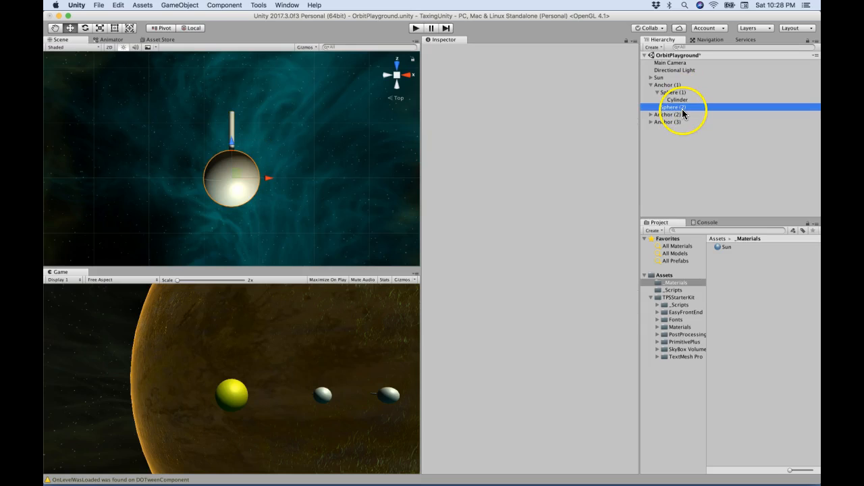
click(534, 89)
click(530, 99)
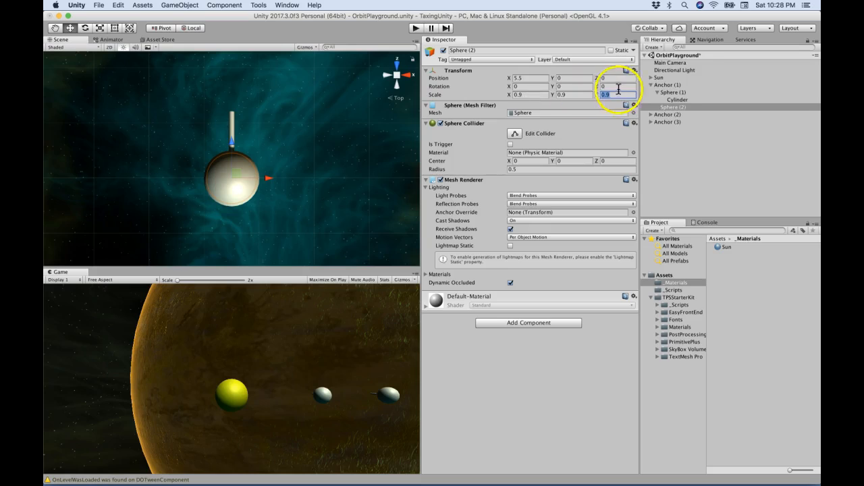
click(673, 94)
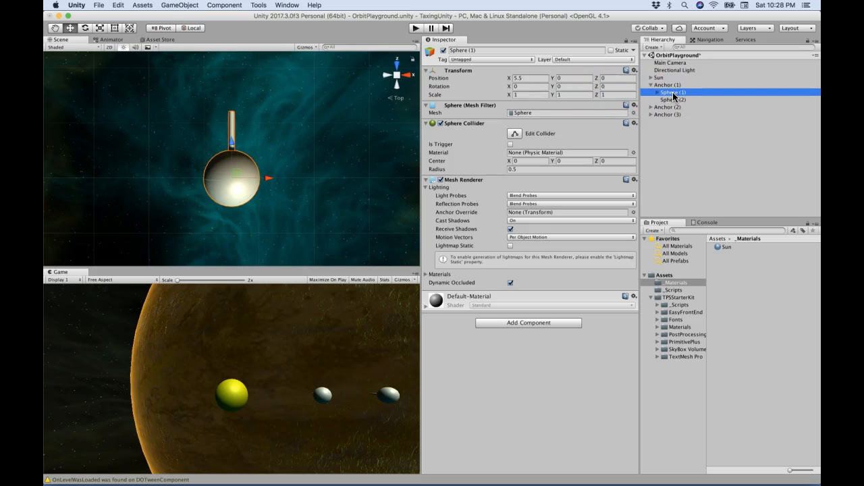
key(Down)
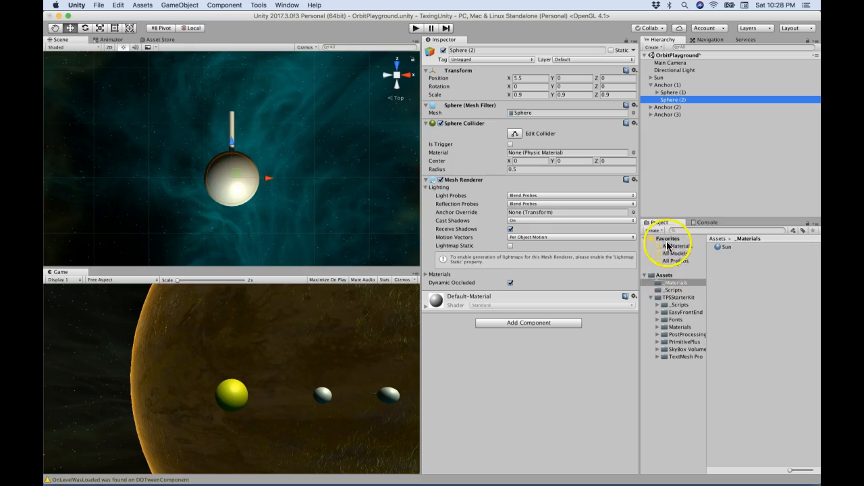
Step: Create a new material named PlanetInner in the _Materials folder
click(667, 281)
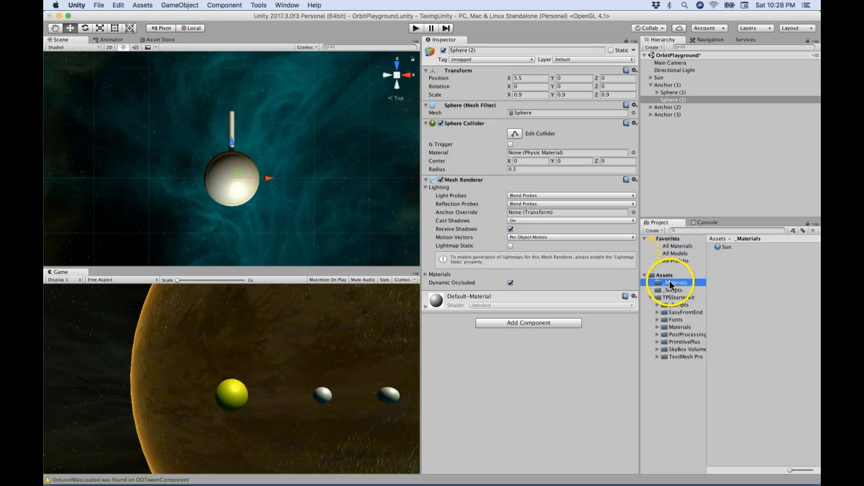
click(653, 230)
click(664, 343)
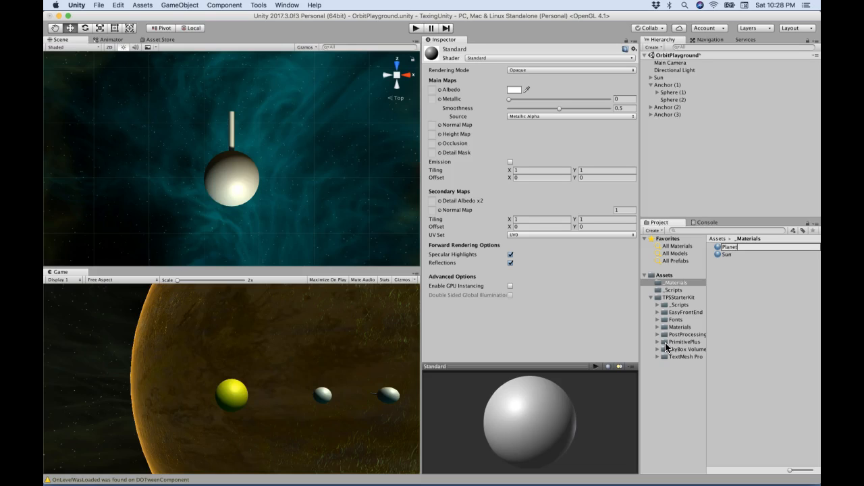
key(Return)
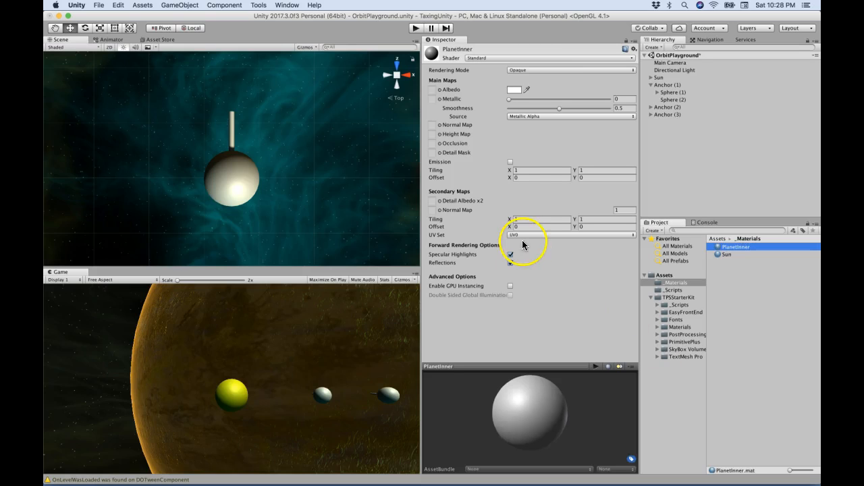
Step: Set the PlanetInner material's albedo to pure red, hex FF0000FF, and apply it to Sphere (2)
click(514, 92)
drag(102, 310, 155, 263)
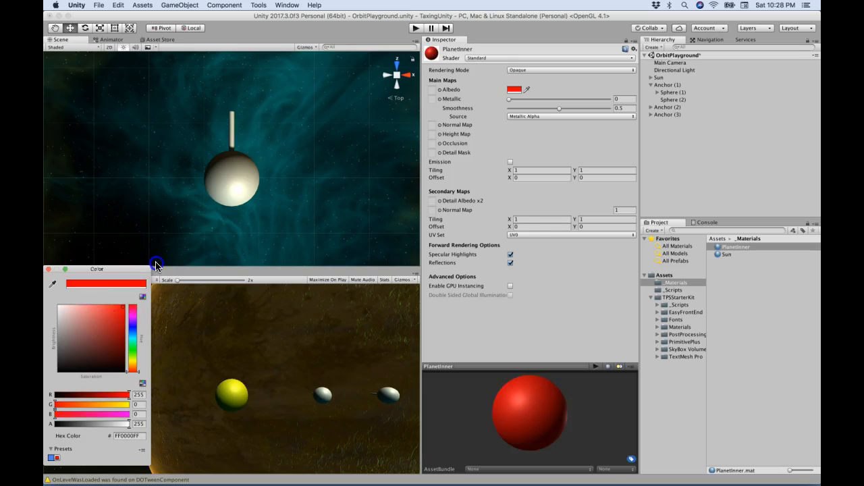
click(49, 270)
click(661, 228)
drag(731, 247, 675, 102)
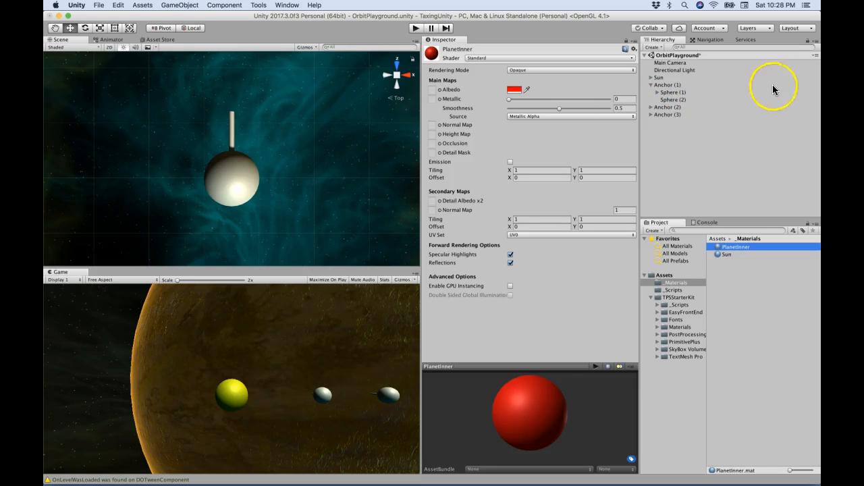
Step: Toggle Sphere (1) inactive and active again to check the inner sphere beneath it
click(667, 91)
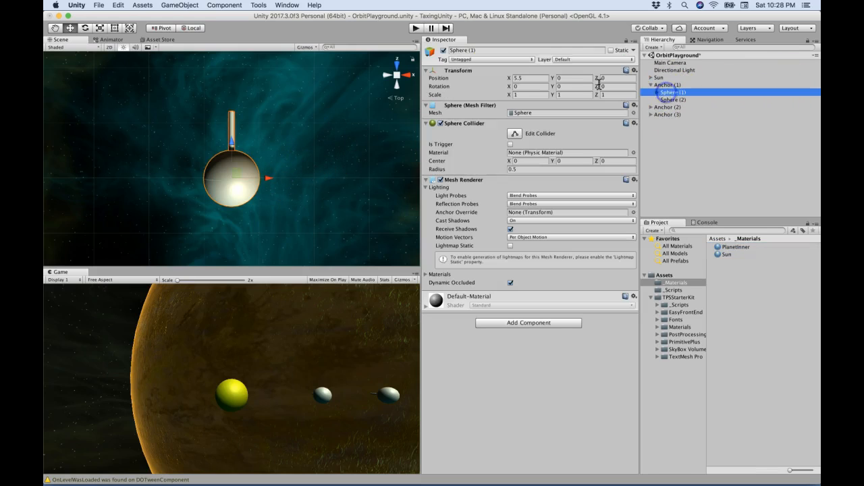
click(443, 51)
click(443, 51)
click(443, 51)
click(443, 51)
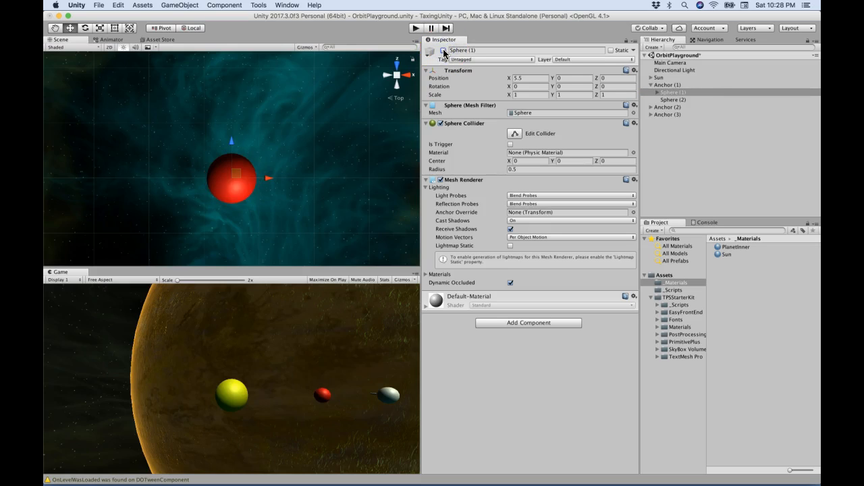
click(443, 51)
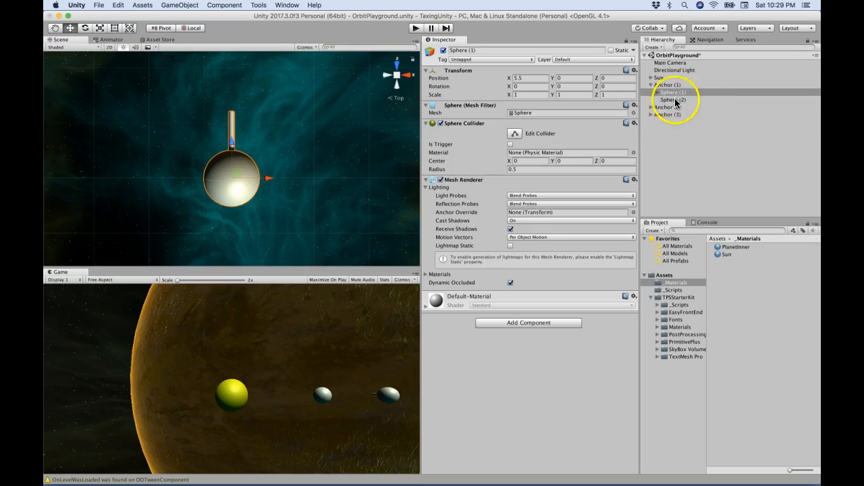
Step: Create a new material named PlanetOuter in the _Materials folder
click(659, 232)
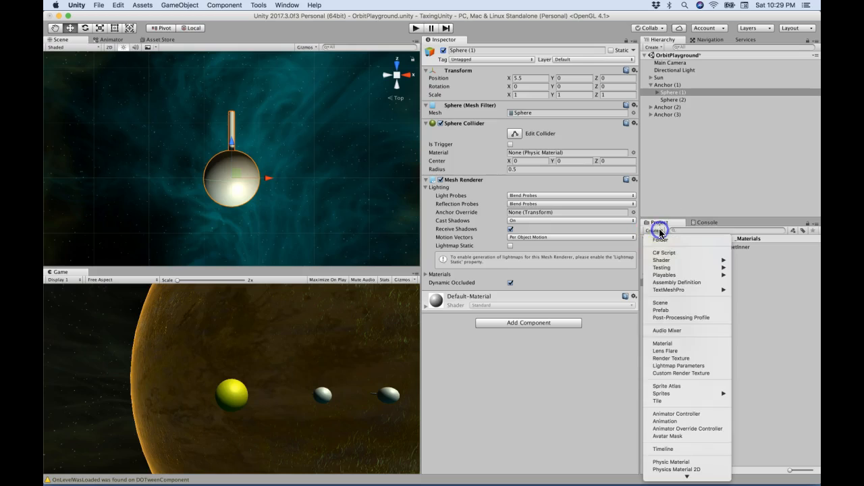
click(669, 345)
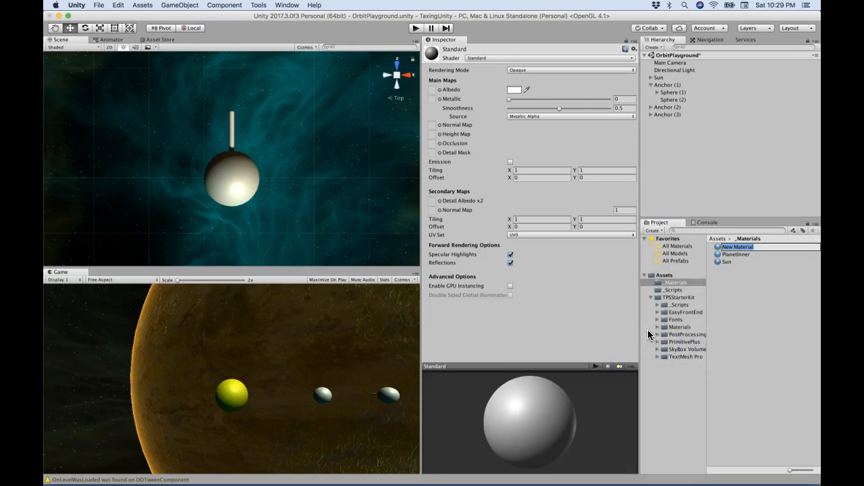
text(PlanetOuter)
key(Return)
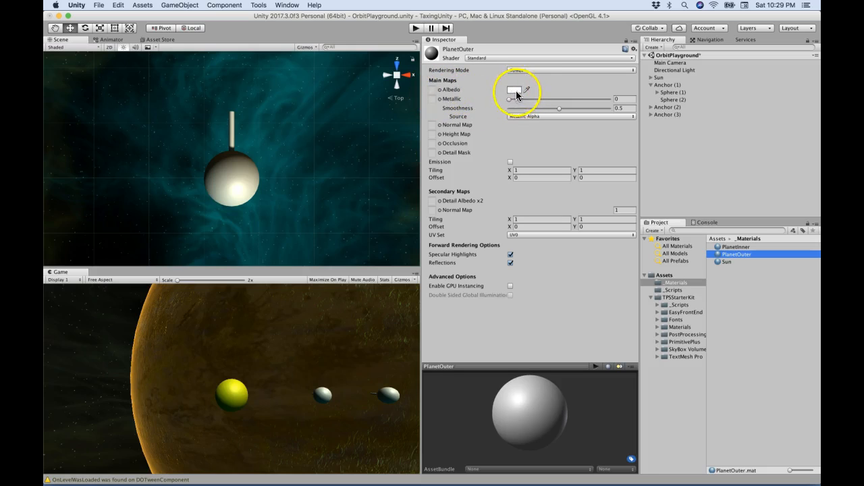
Step: Browse the available albedo textures for the PlanetOuter material to look for a suitable planet surface
click(440, 89)
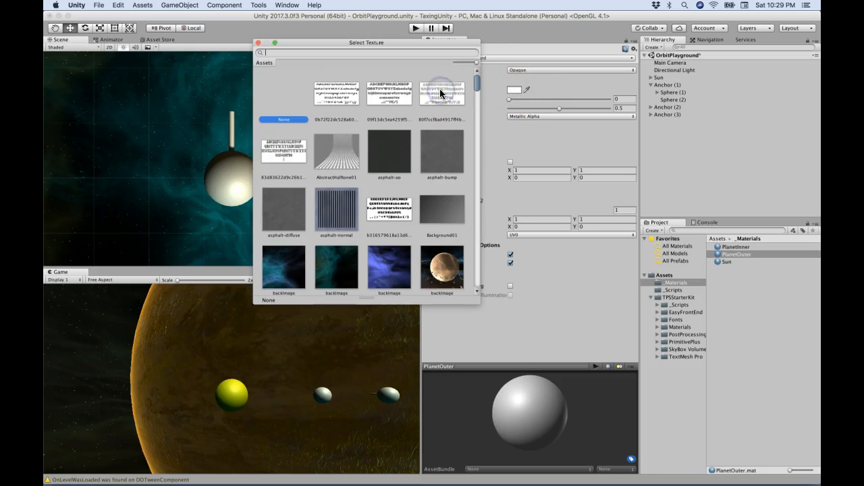
scroll(359, 153, down, 10)
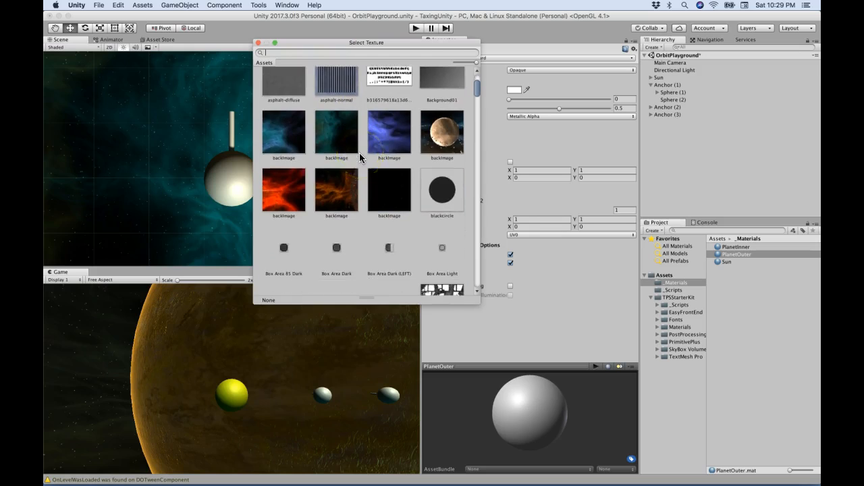
scroll(359, 153, down, 5)
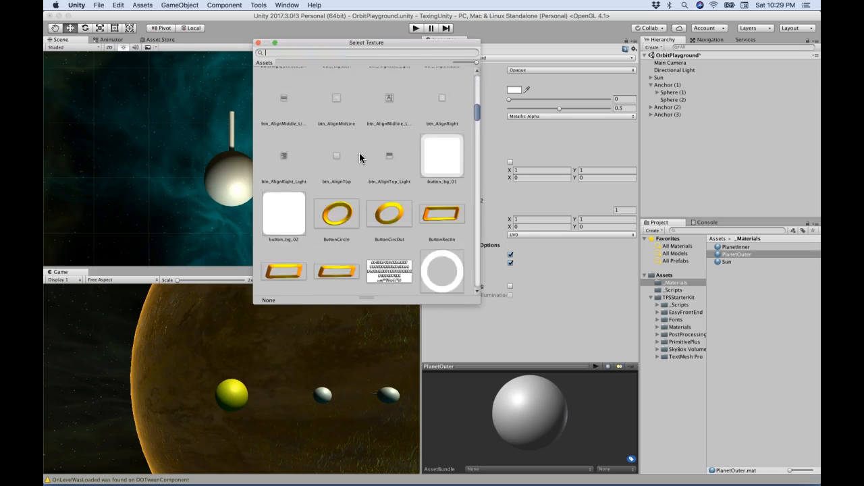
scroll(359, 153, down, 10)
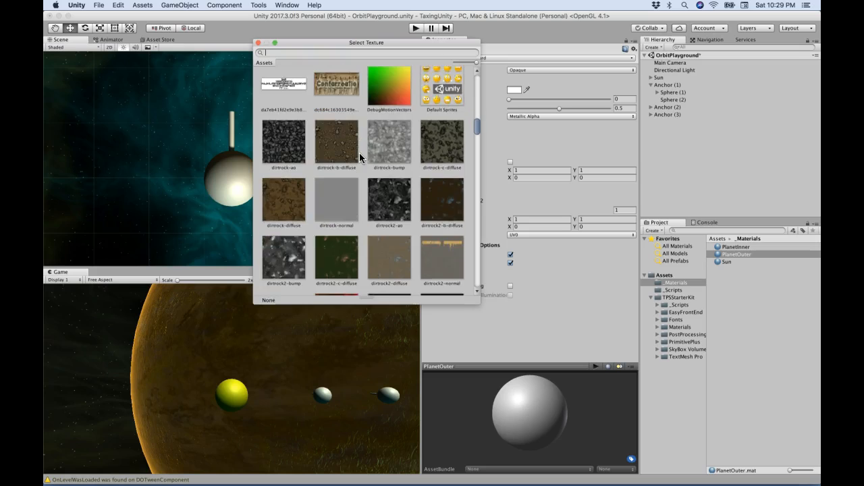
scroll(359, 153, down, 5)
scroll(360, 152, up, 10)
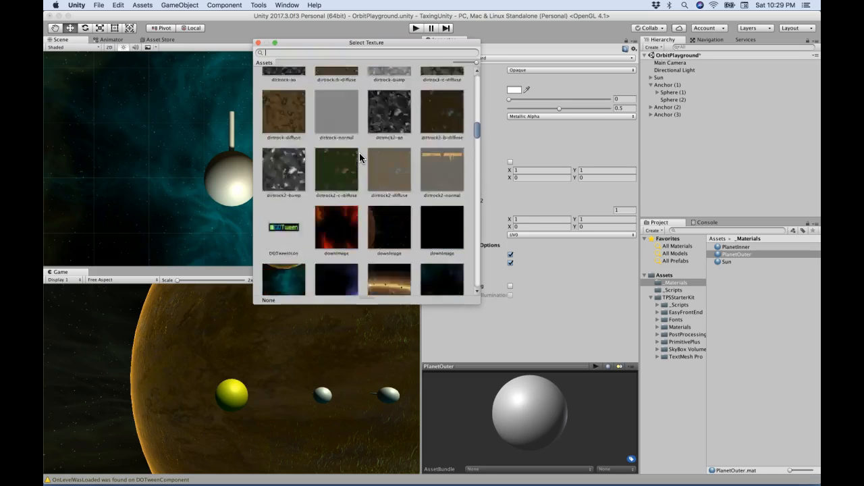
scroll(360, 153, up, 10)
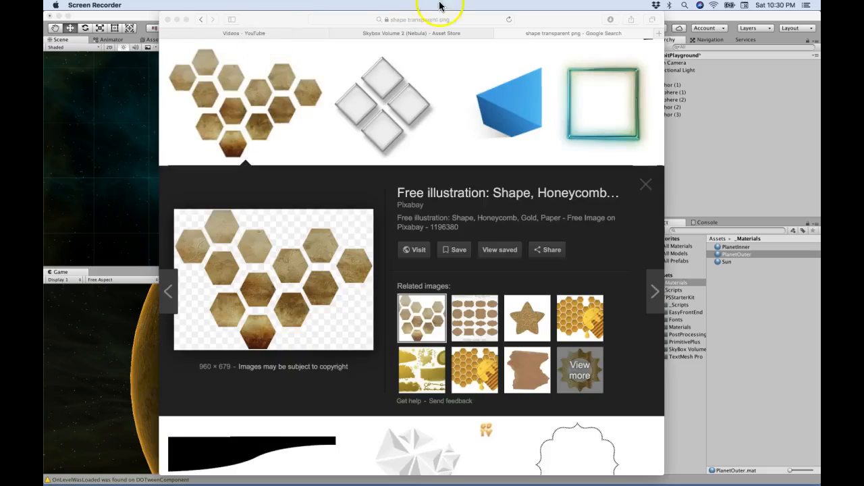
Step: Switch to Safari and compare the diamond, blue 3D triangle and honeycomb pictures in the "shape transparent png" image results
scroll(416, 79, up, 10)
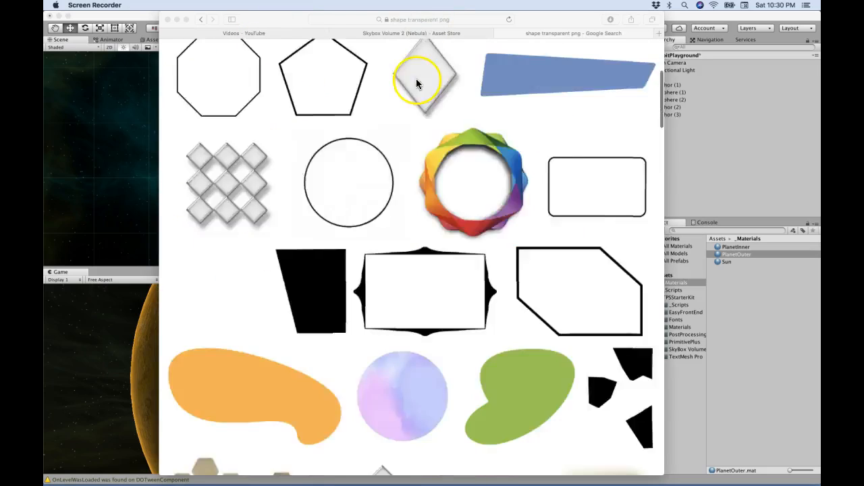
click(260, 54)
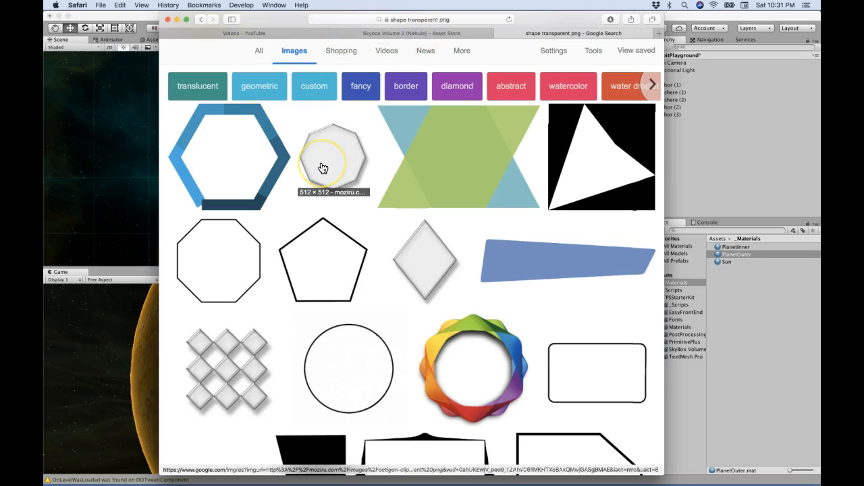
scroll(322, 168, down, 5)
scroll(322, 168, down, 1)
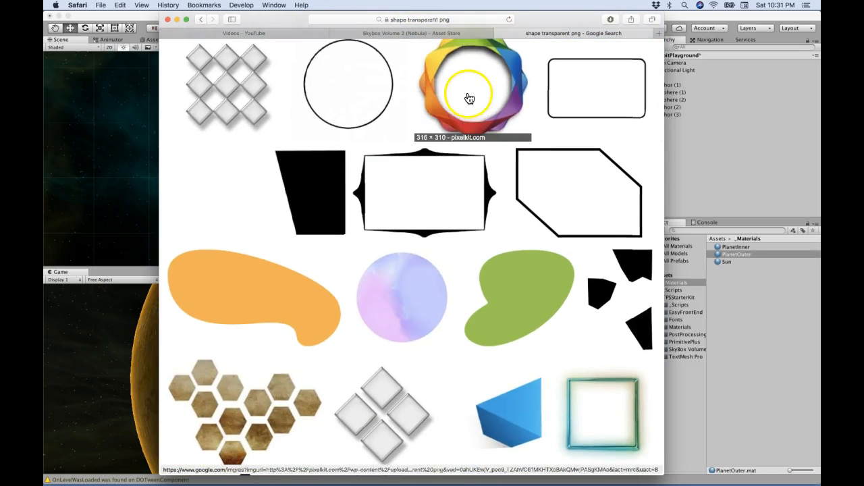
scroll(387, 226, down, 2)
scroll(387, 226, down, 1)
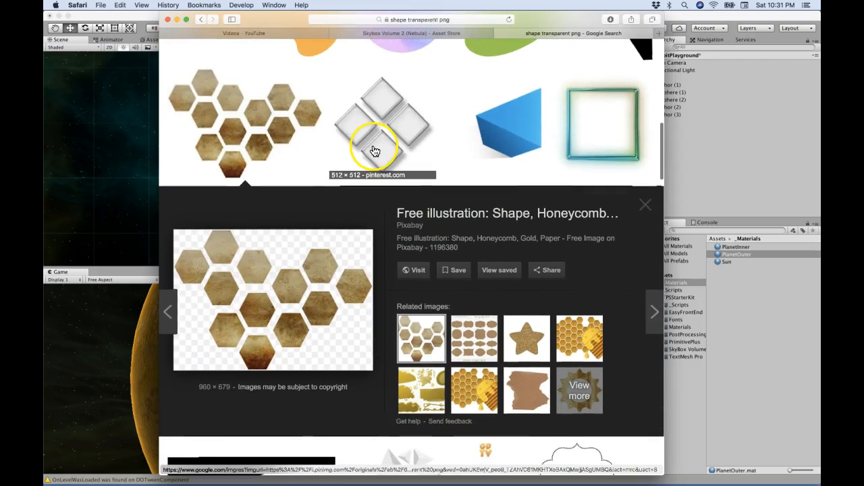
click(376, 150)
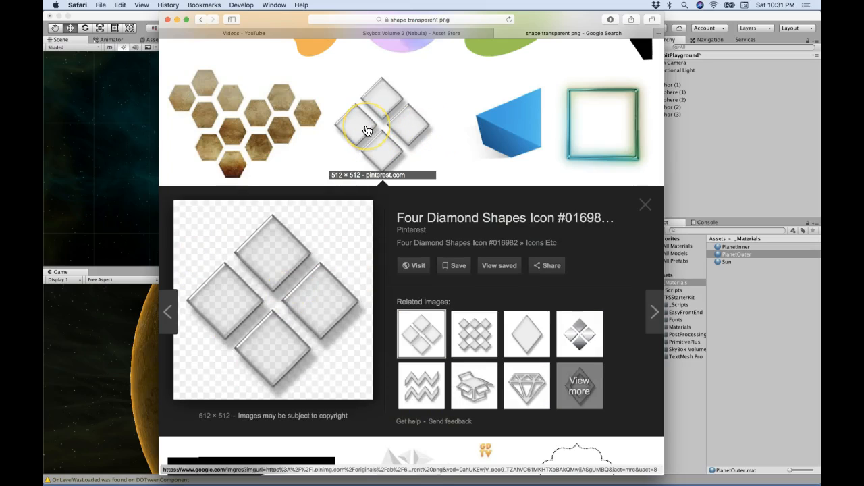
click(511, 115)
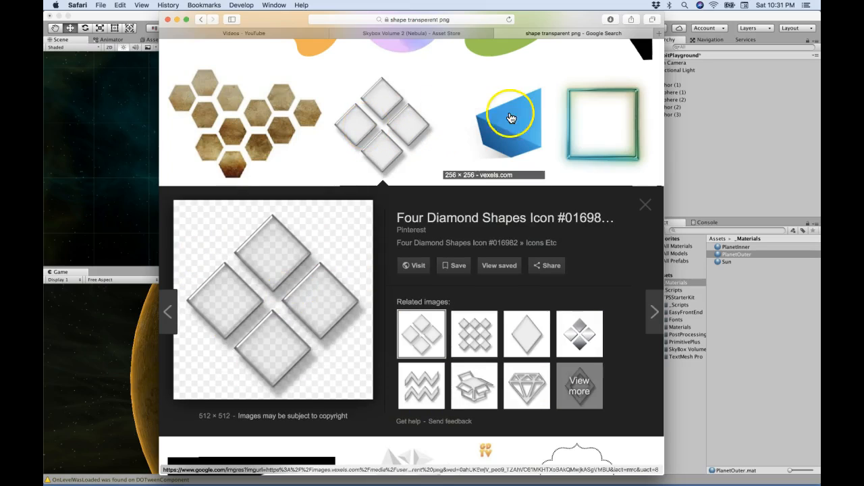
super+click(251, 260)
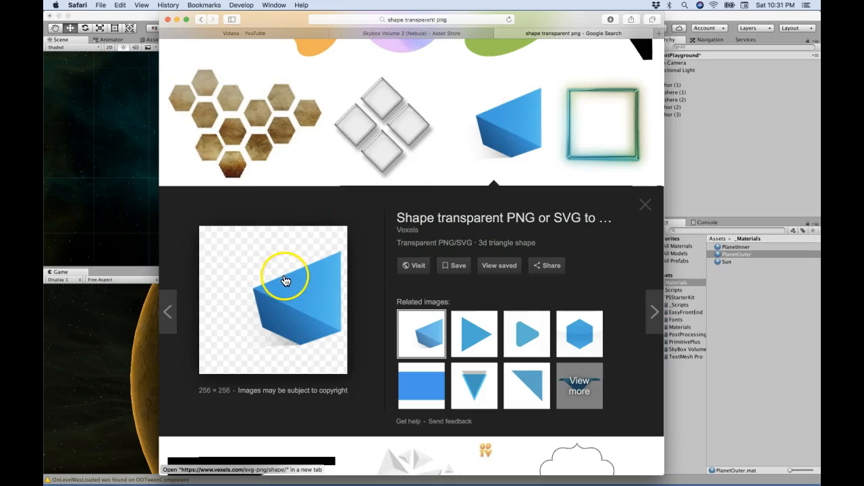
click(241, 137)
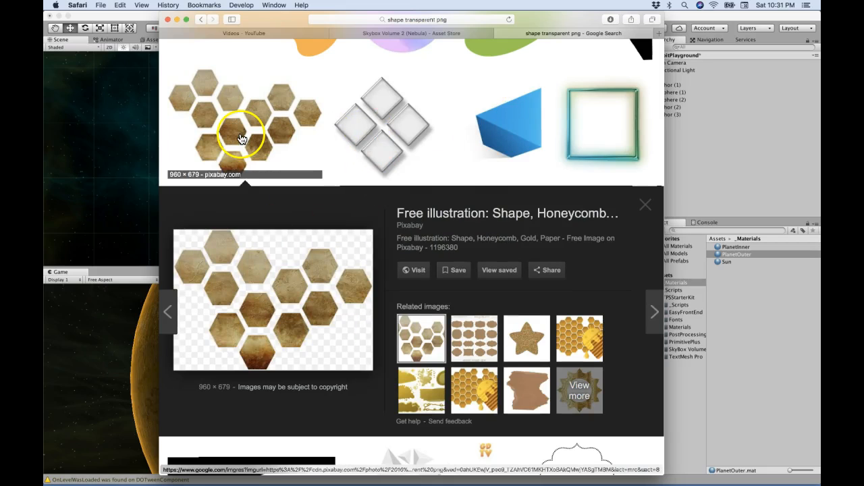
Step: Open the Four Diamond Shapes image in the results and save it to the Downloads folder
click(380, 134)
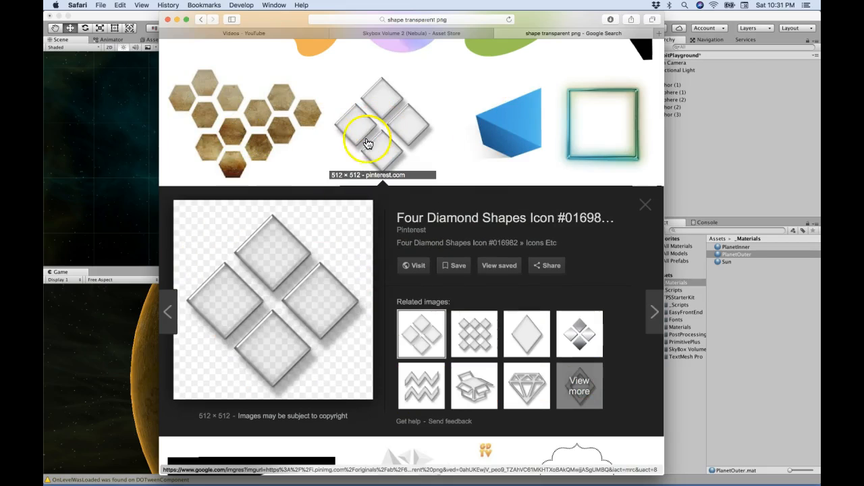
right_click(291, 271)
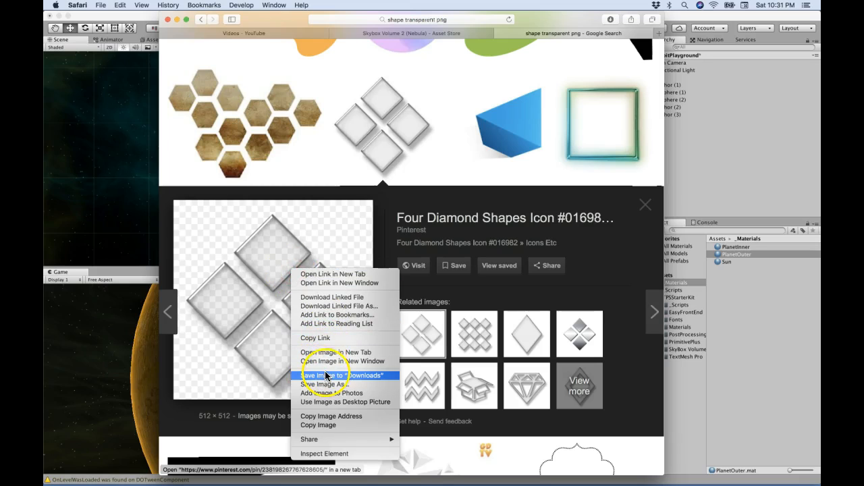
click(319, 425)
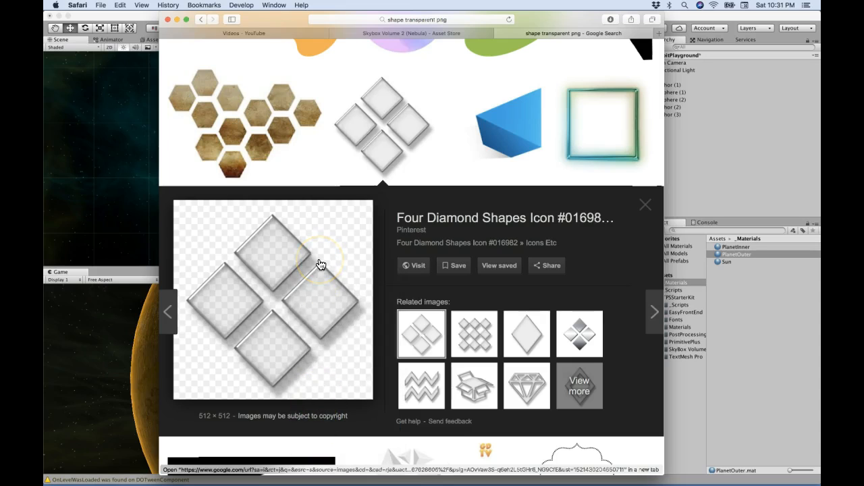
click(279, 286)
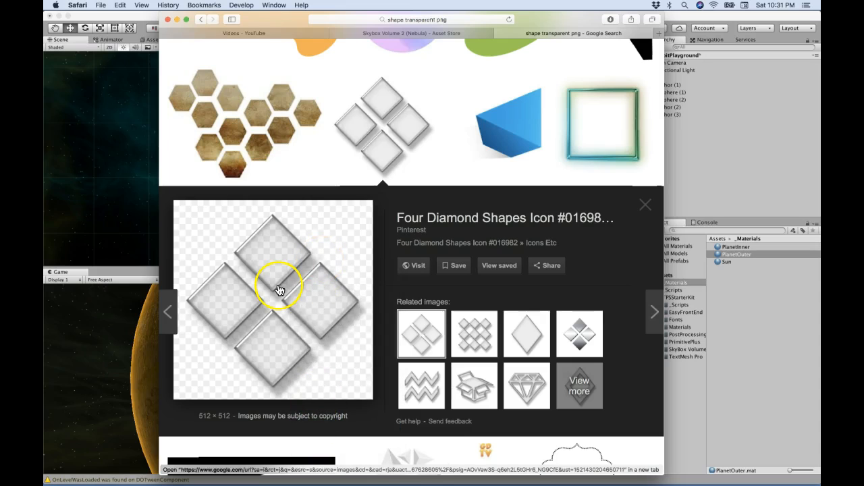
right_click(279, 289)
click(315, 390)
Step: Switch back to Unity and import the downloaded diamond image from Finder's Downloads folder into the _Materials folder
click(698, 390)
mouse_move(293, 480)
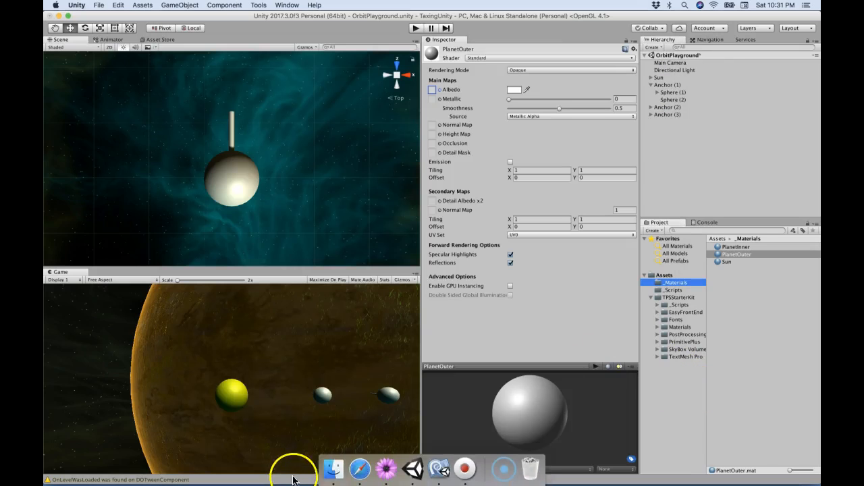
click(333, 468)
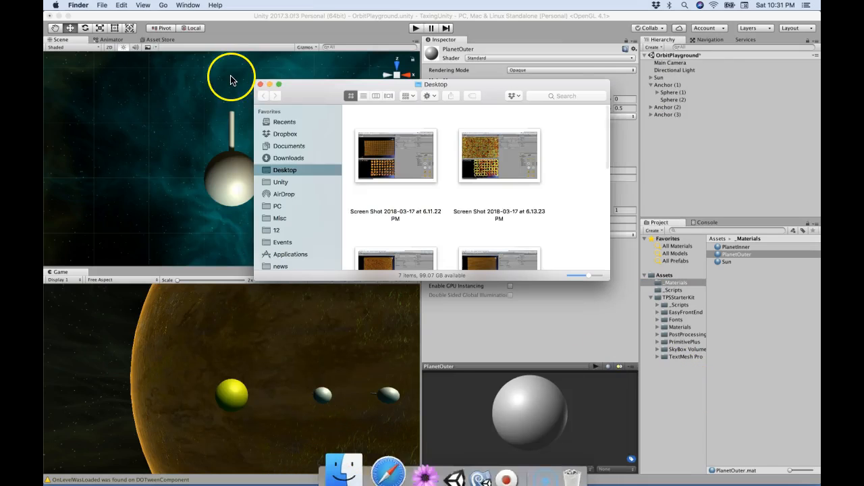
click(283, 157)
drag(380, 120, 680, 386)
drag(418, 125, 739, 292)
click(731, 248)
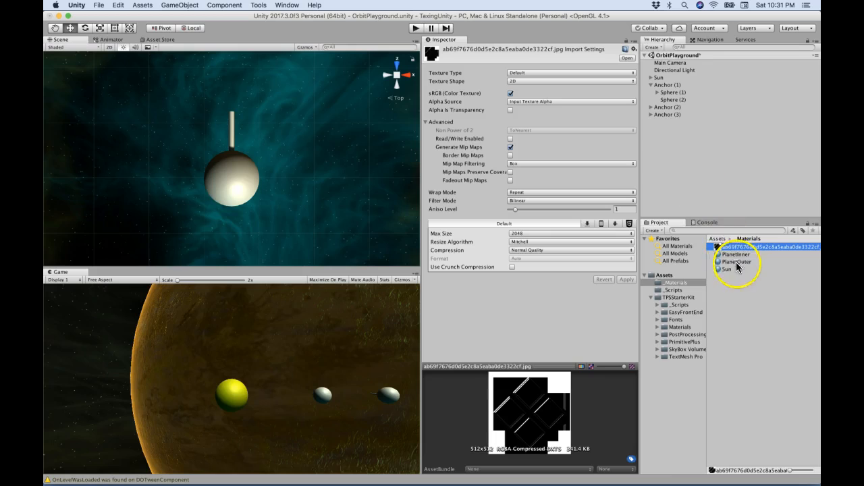
Step: Assign the imported diamond image as the albedo texture of the PlanetOuter material
click(672, 100)
click(671, 92)
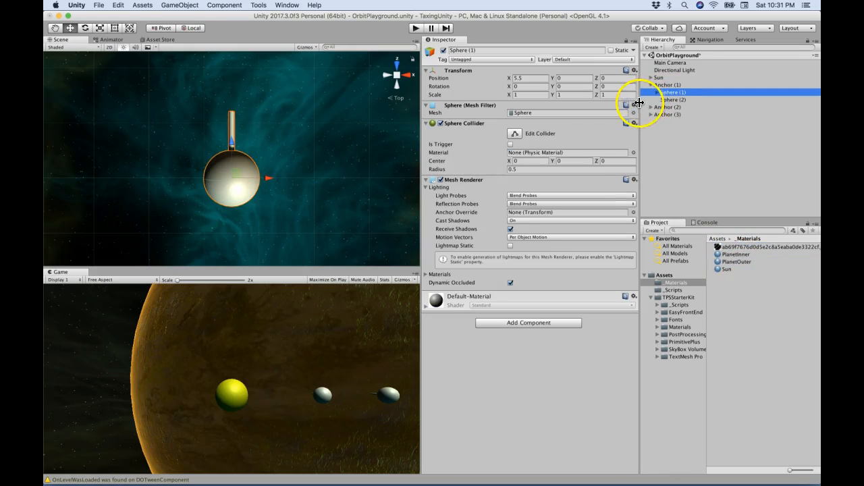
click(736, 262)
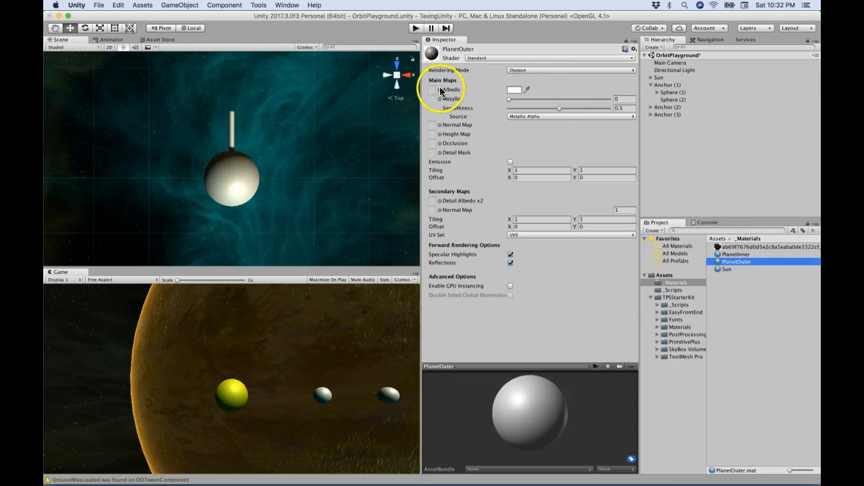
click(440, 91)
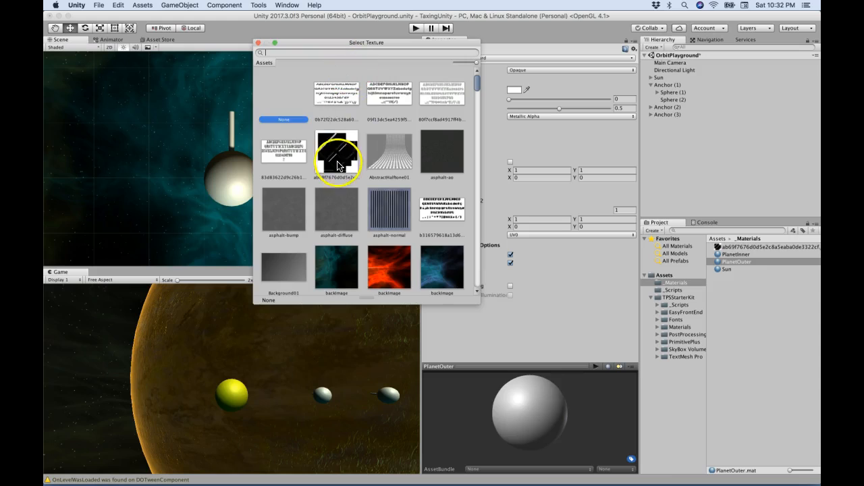
double_click(337, 166)
Step: Set the PlanetOuter material's main X tiling to 1.69 and its rendering mode to Transparent
mouse_move(523, 415)
mouse_down()
mouse_move(530, 401)
mouse_move(528, 419)
mouse_up()
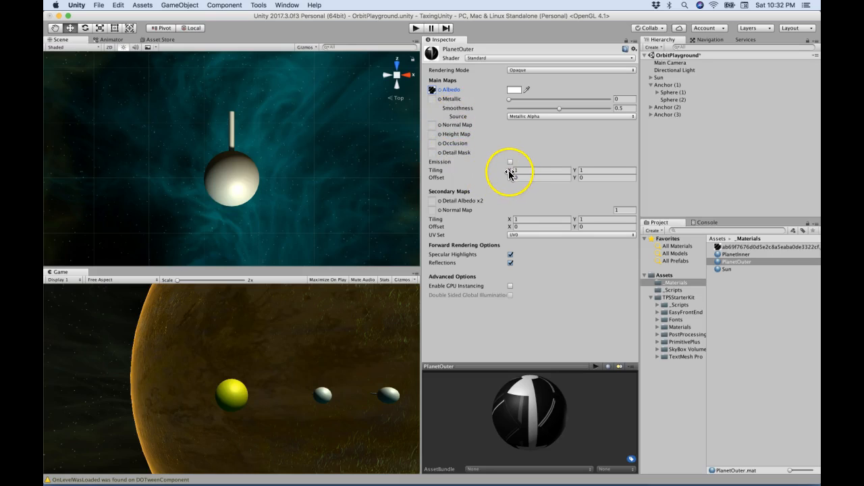
mouse_move(509, 173)
mouse_down()
mouse_move(501, 169)
mouse_move(518, 173)
mouse_up()
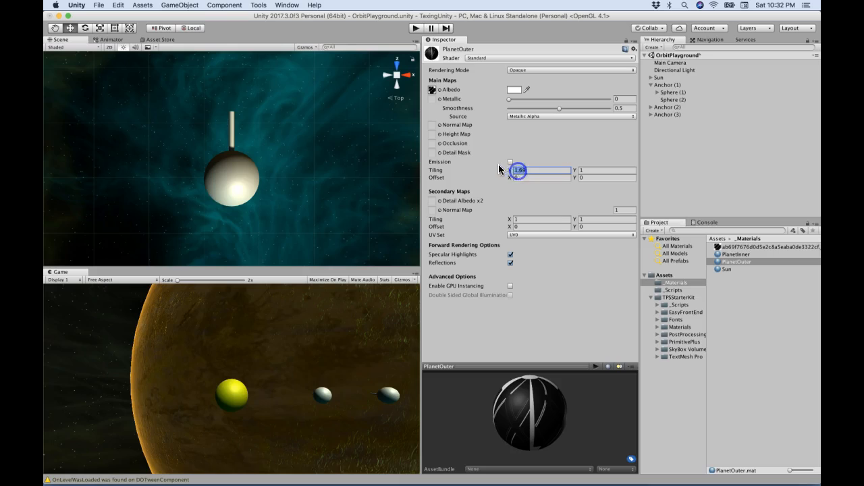
click(525, 71)
click(529, 91)
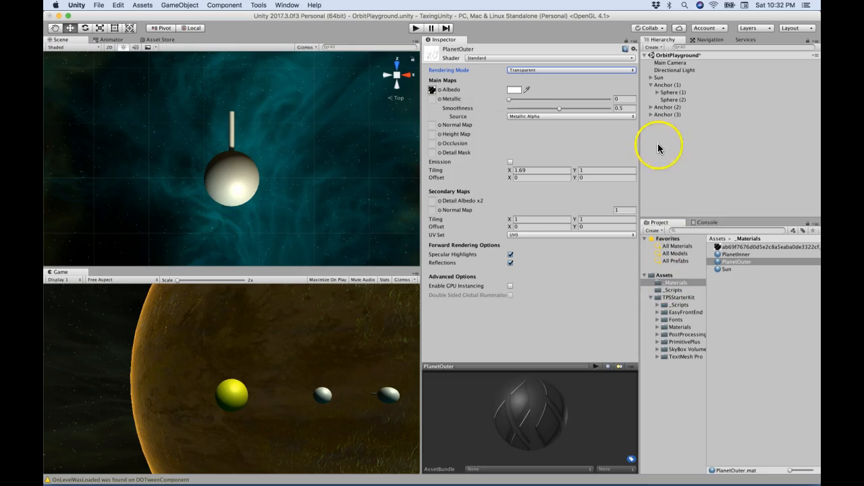
click(670, 100)
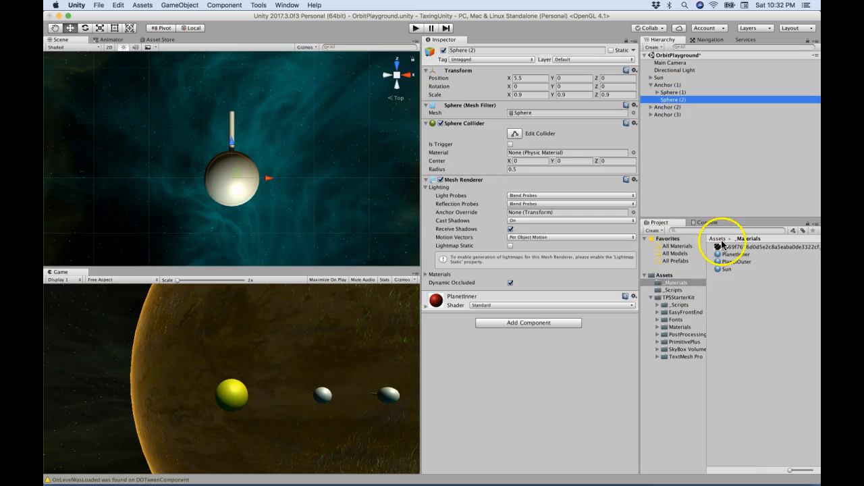
drag(729, 261, 532, 346)
drag(735, 254, 532, 347)
Step: Apply the PlanetOuter material to Sphere (1) and inspect the layered planet up close from another angle
click(672, 92)
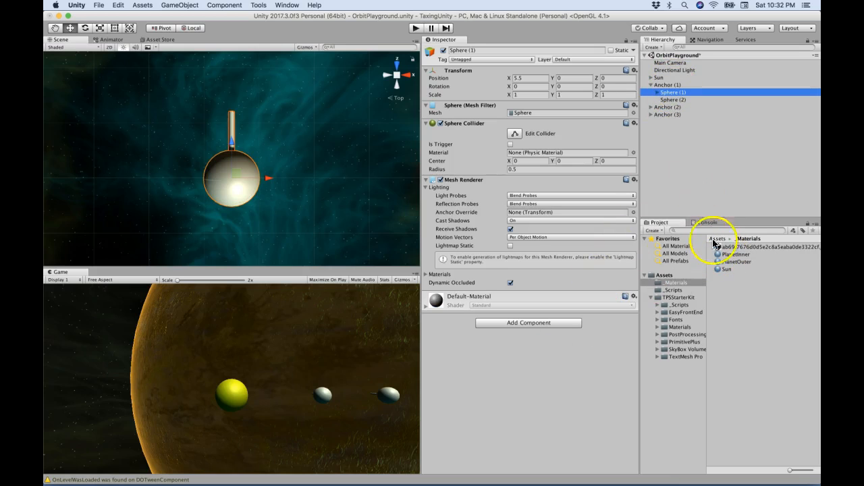
drag(730, 261, 531, 383)
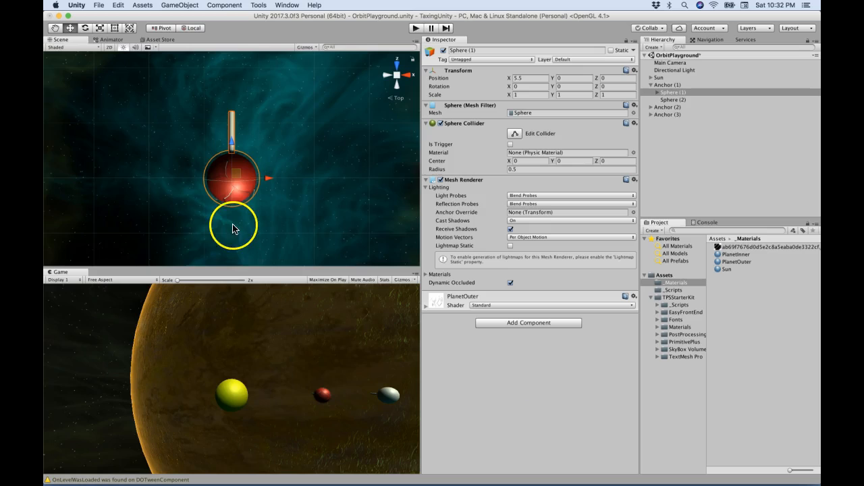
scroll(237, 177, up, 5)
scroll(237, 178, down, 6)
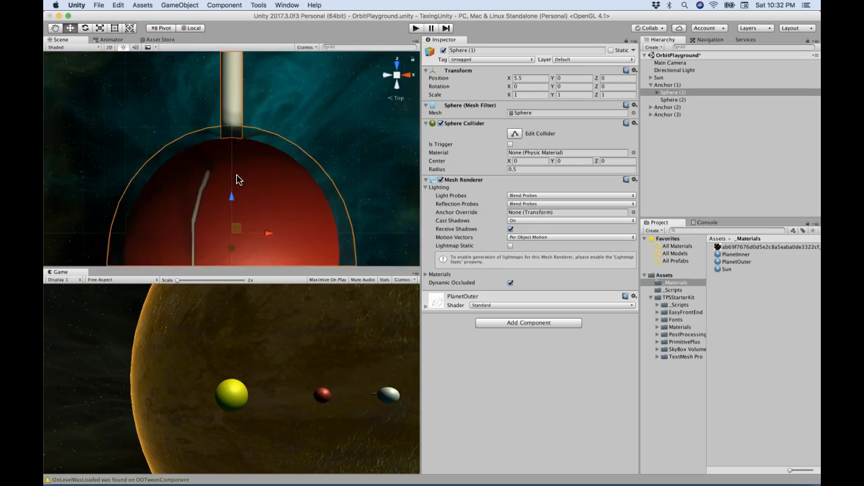
right_drag(207, 208, 203, 242)
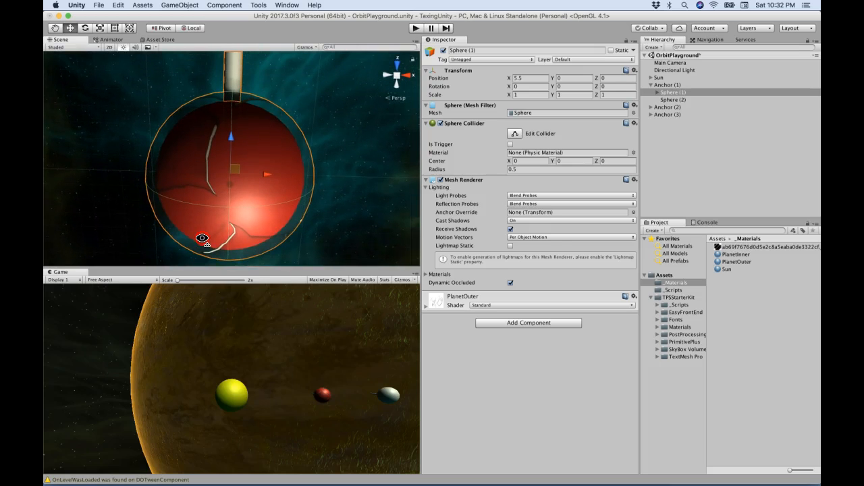
Step: Darken the PlanetOuter material's albedo color to grey 424242, with metallic at 0.29 and smoothness at about 0.804
click(722, 261)
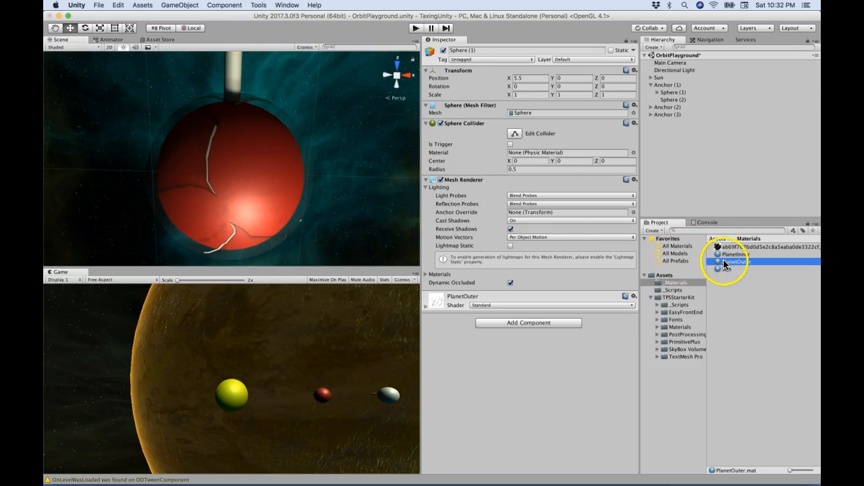
click(515, 90)
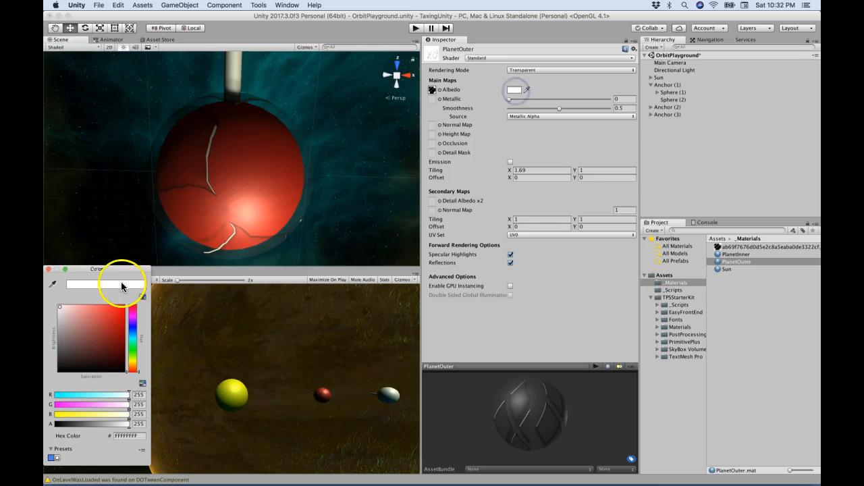
drag(60, 308, 53, 357)
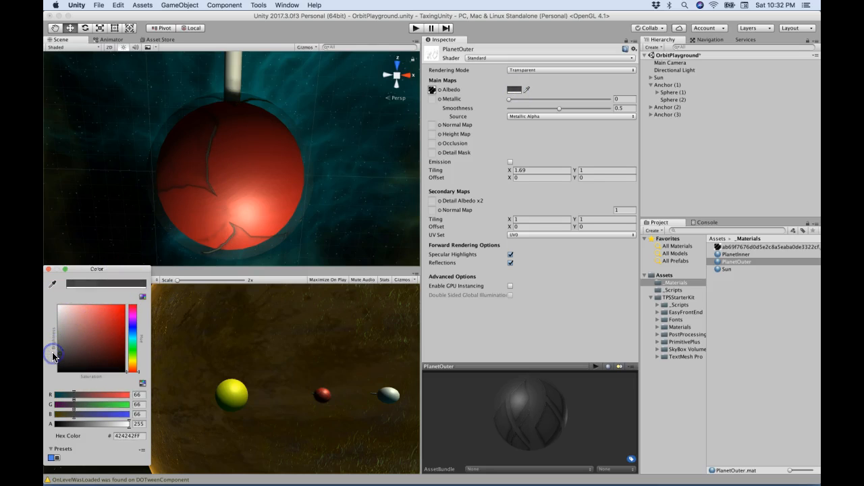
click(49, 270)
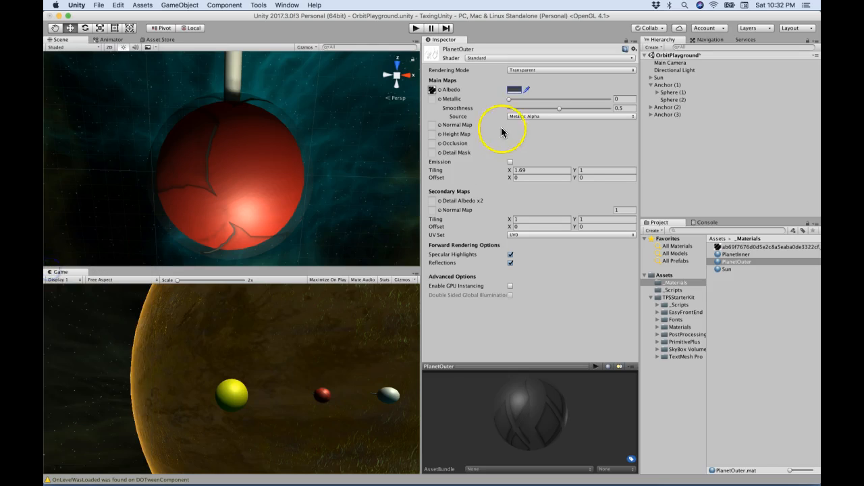
drag(510, 100, 588, 108)
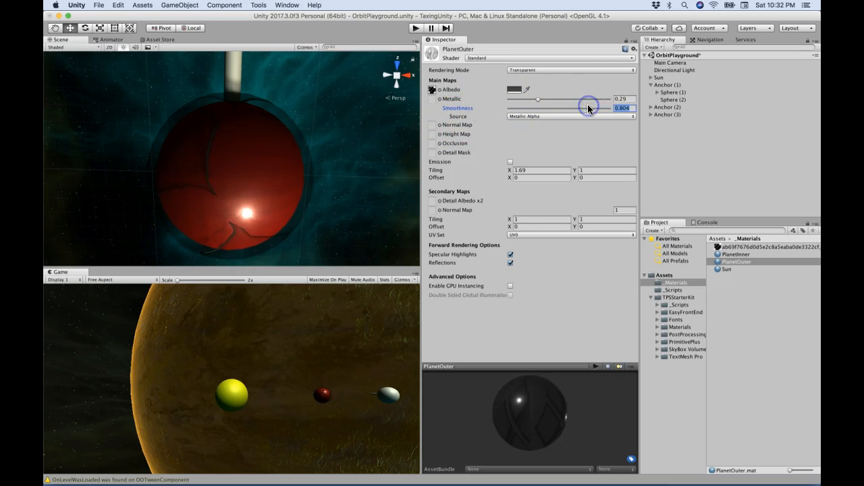
Step: Run the scene in Play mode and follow Sphere (1) in the Scene view as it orbits the sun
click(417, 28)
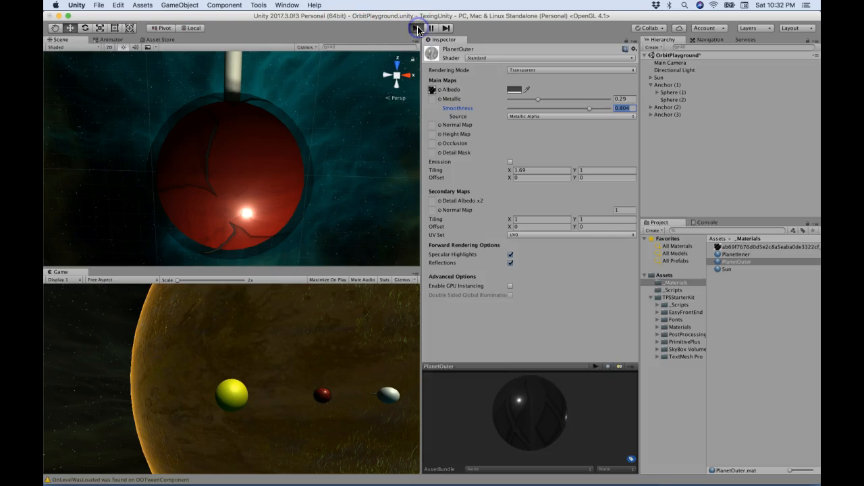
click(672, 92)
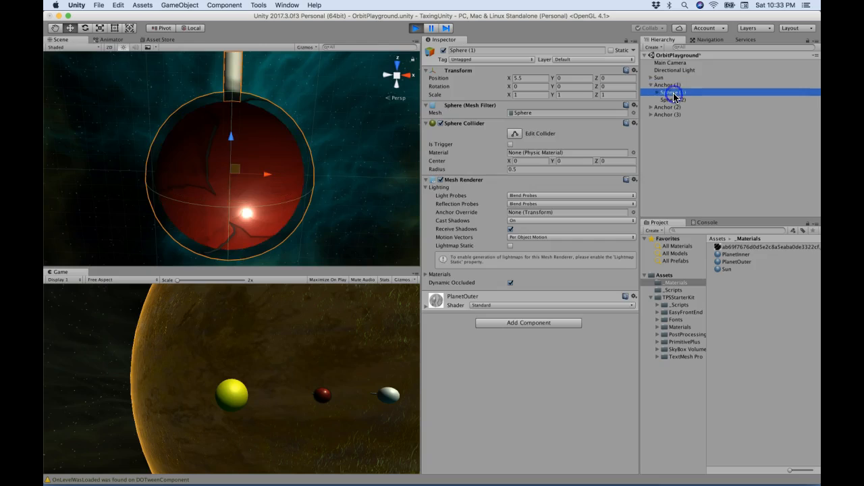
click(282, 350)
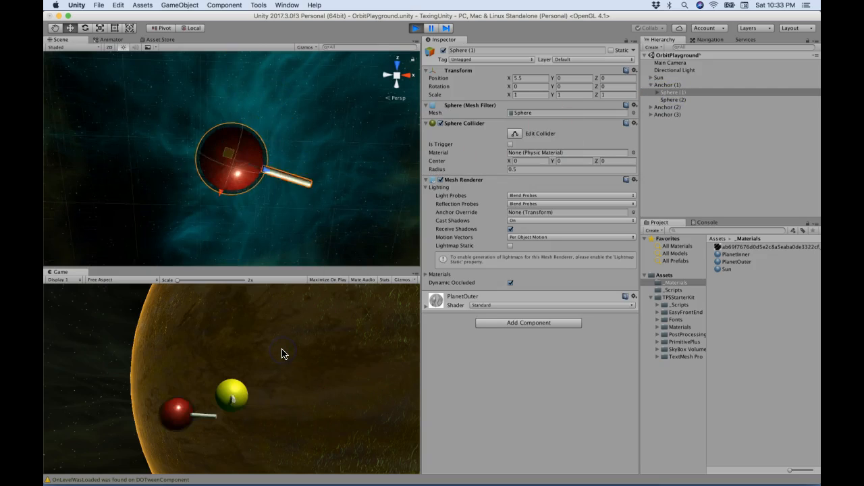
click(339, 204)
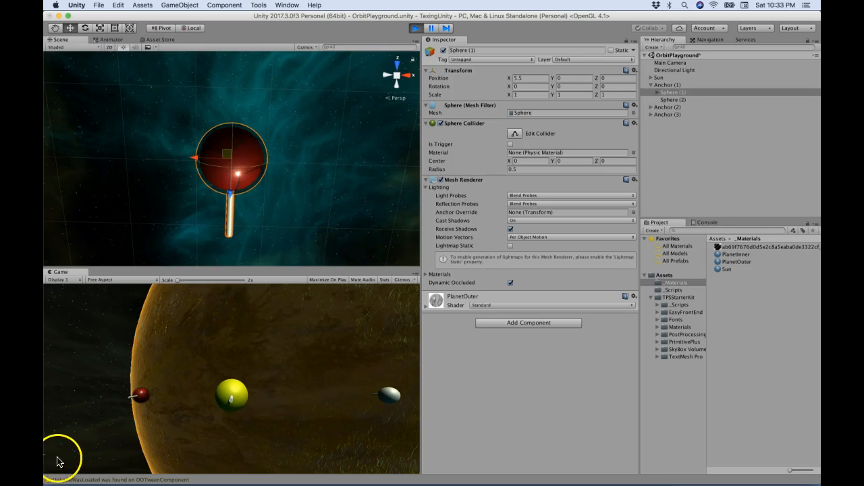